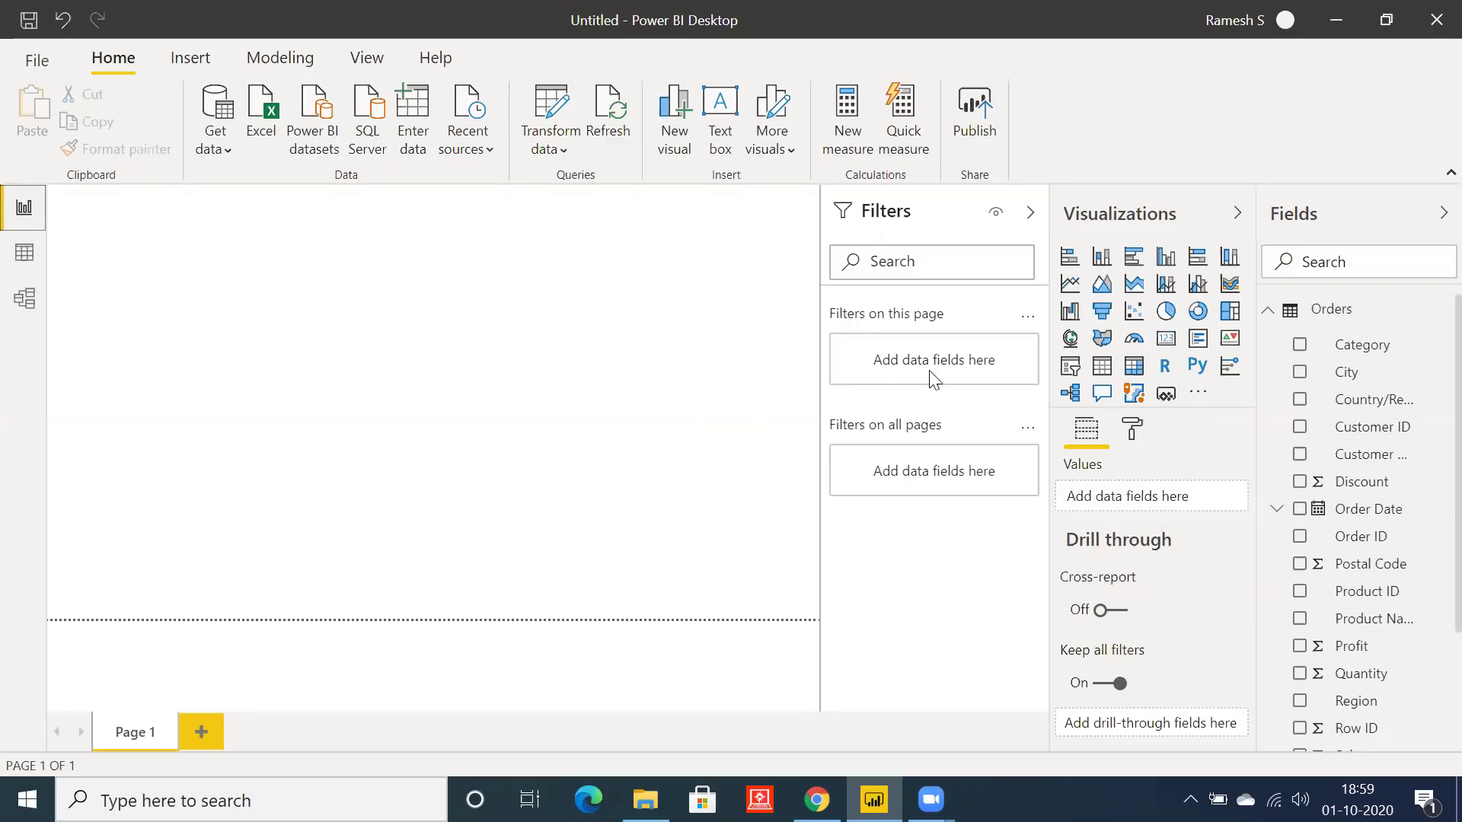
Step: Add a decomposition tree visual to the page, then enlarge it and move it right and down
{"action": "left_click", "coordinate": [1070, 393]}
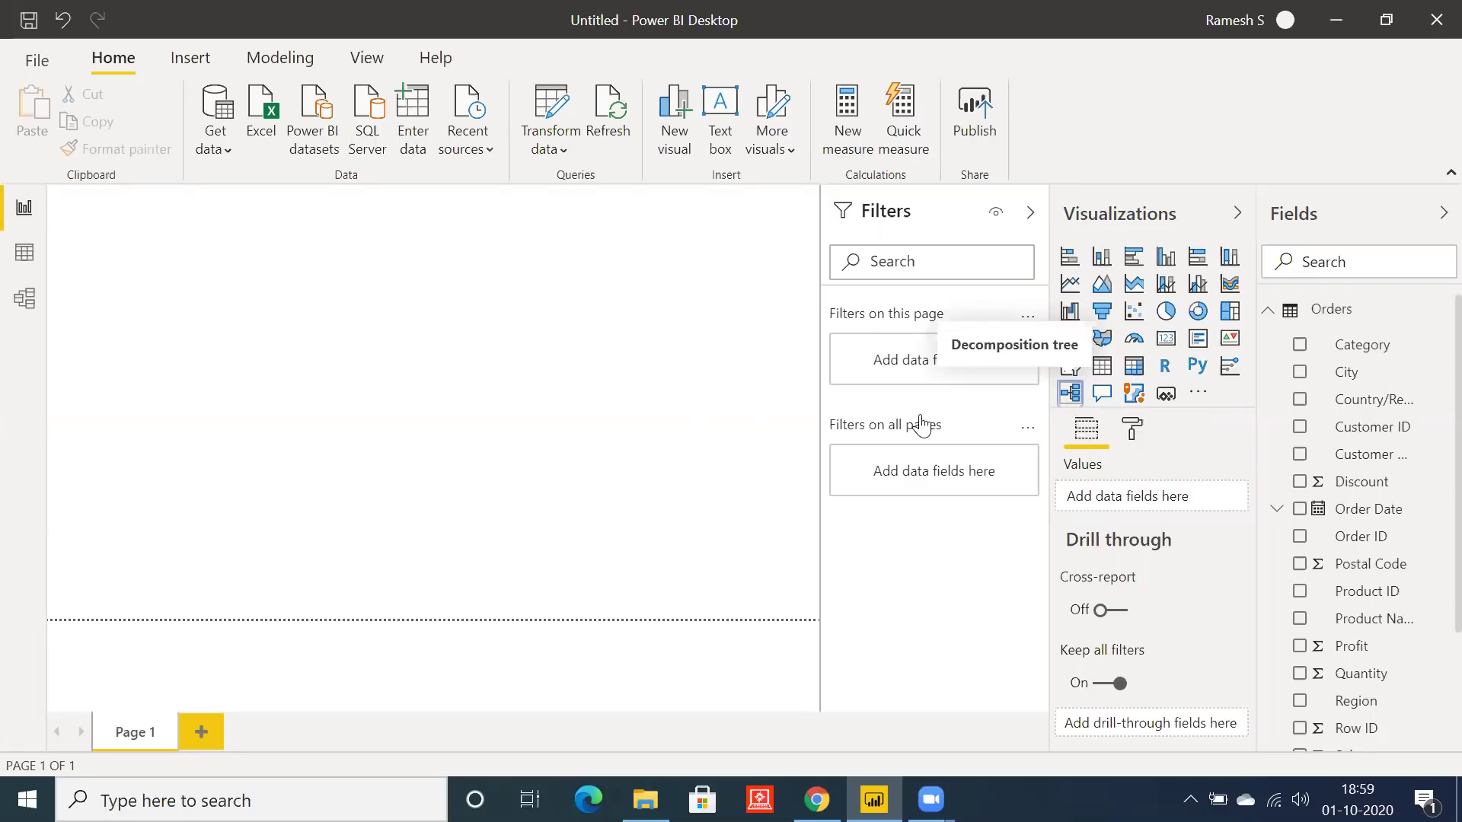
{"action": "left_click_drag", "start_coordinate": [217, 351], "coordinate": [596, 564]}
{"action": "left_click_drag", "start_coordinate": [427, 403], "coordinate": [472, 444]}
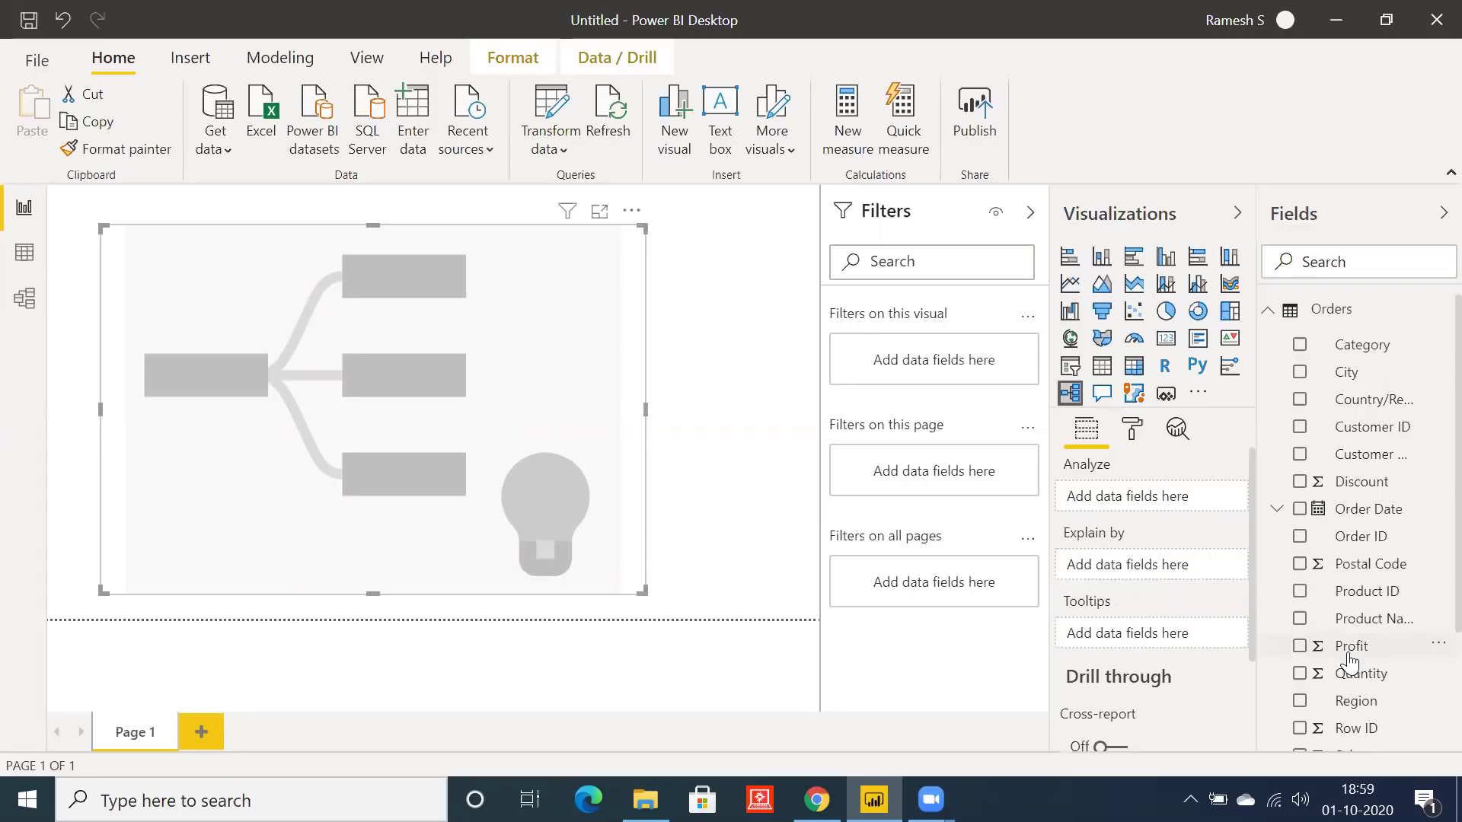
Step: Put the Sales field into the decomposition tree's Analyze well
{"action": "scroll", "coordinate": [1347, 651], "scroll_direction": "down", "scroll_amount": 2}
{"action": "scroll", "coordinate": [1348, 651], "scroll_direction": "down", "scroll_amount": 1}
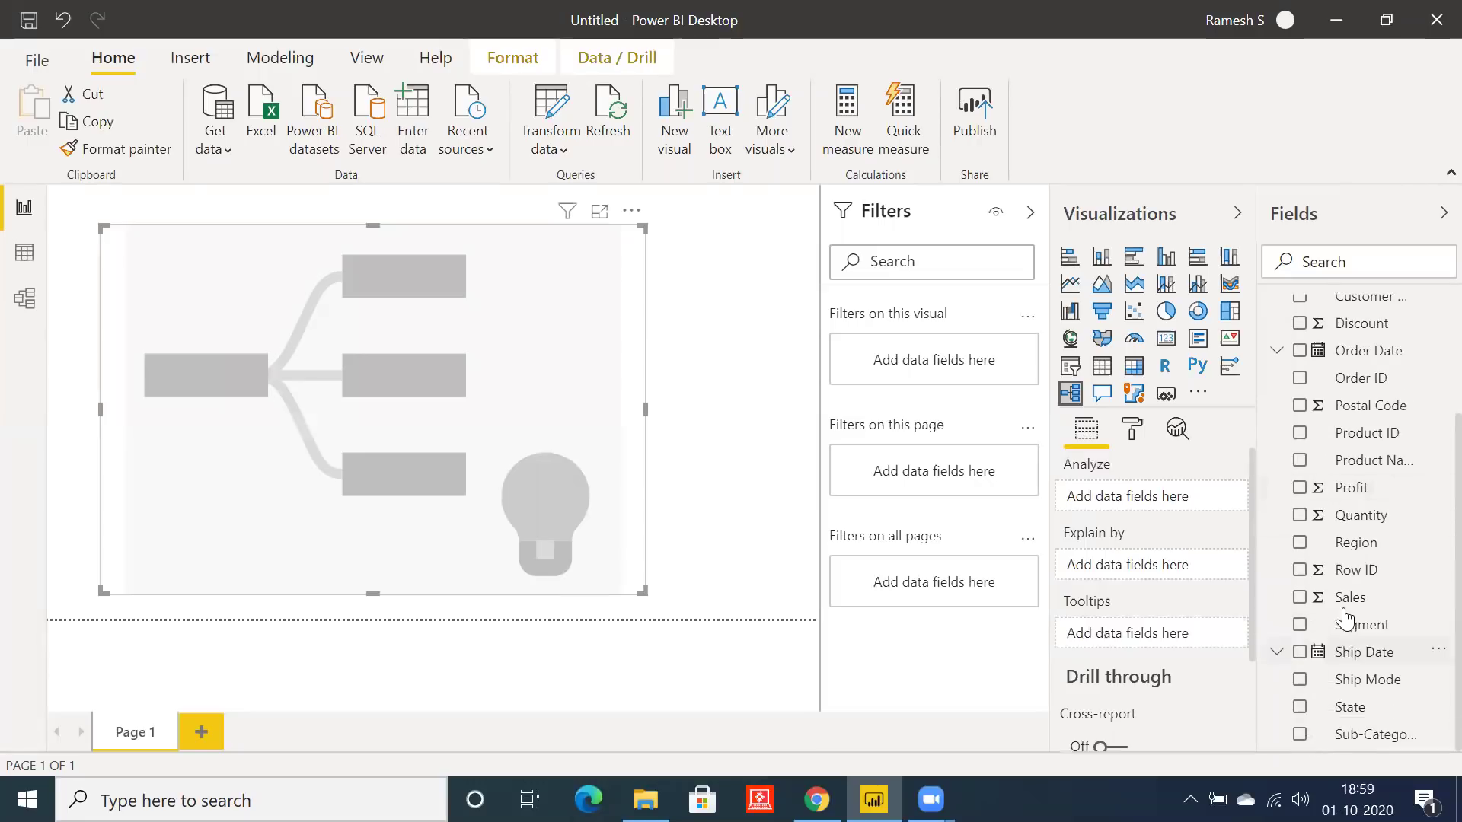
{"action": "left_click_drag", "start_coordinate": [1349, 598], "coordinate": [1128, 500]}
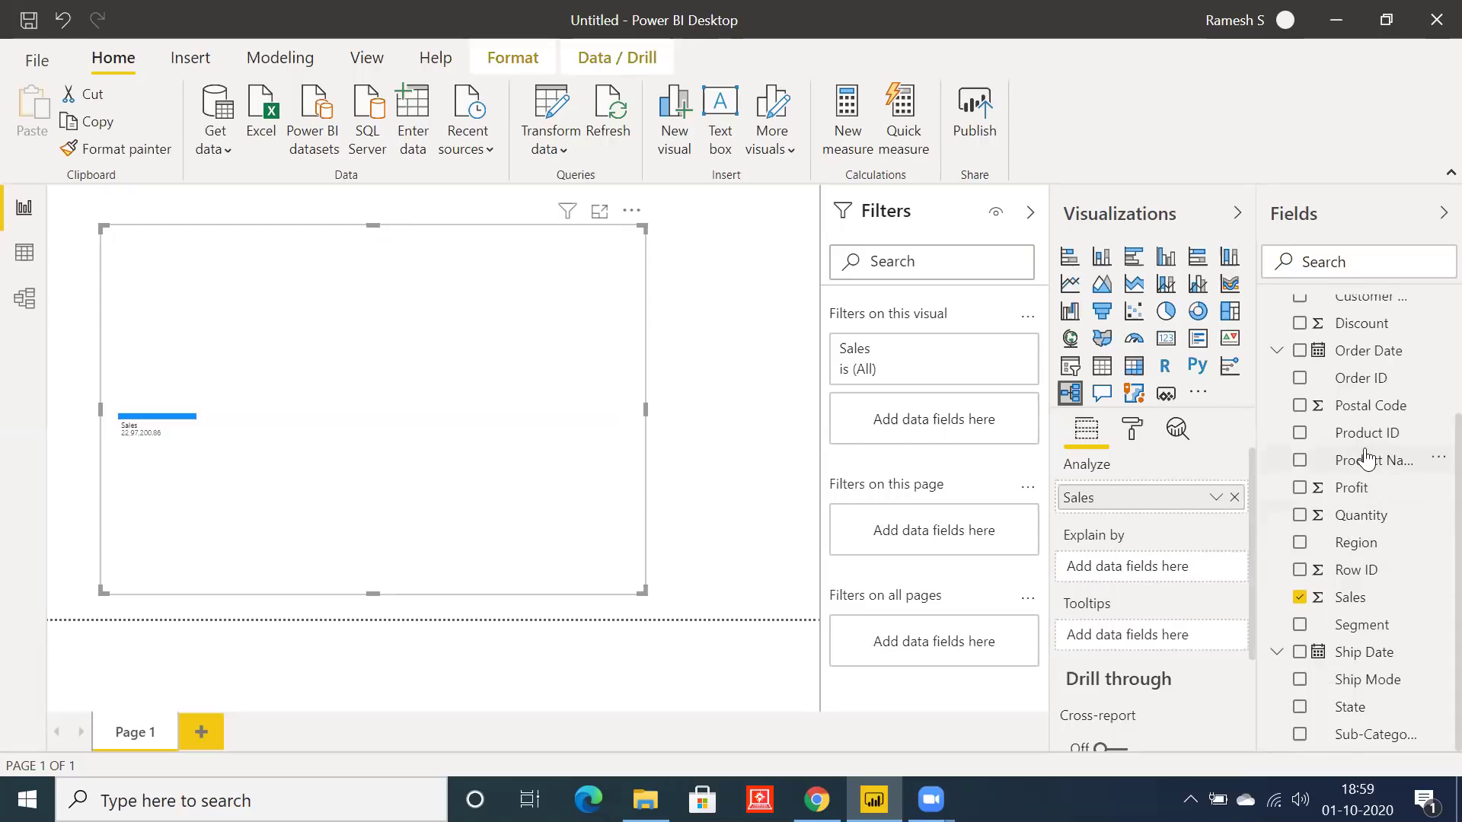
Step: Add Category, Region and Sub-Category to the Explain by well
{"action": "scroll", "coordinate": [1362, 450], "scroll_direction": "up", "scroll_amount": 3}
{"action": "left_click_drag", "start_coordinate": [1362, 344], "coordinate": [1173, 563]}
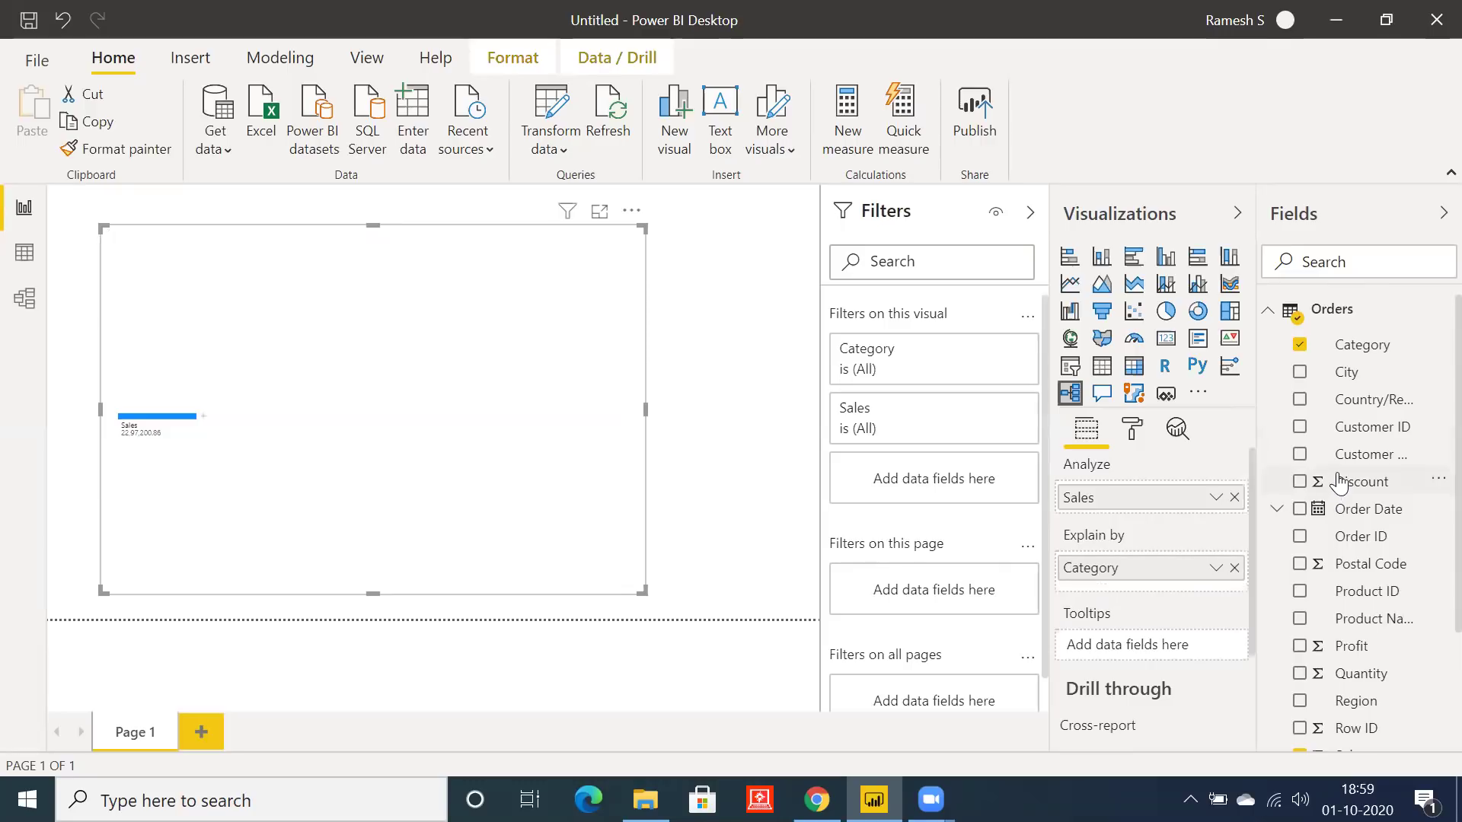
{"action": "scroll", "coordinate": [1344, 484], "scroll_direction": "down", "scroll_amount": 2}
{"action": "scroll", "coordinate": [1348, 482], "scroll_direction": "down", "scroll_amount": 1}
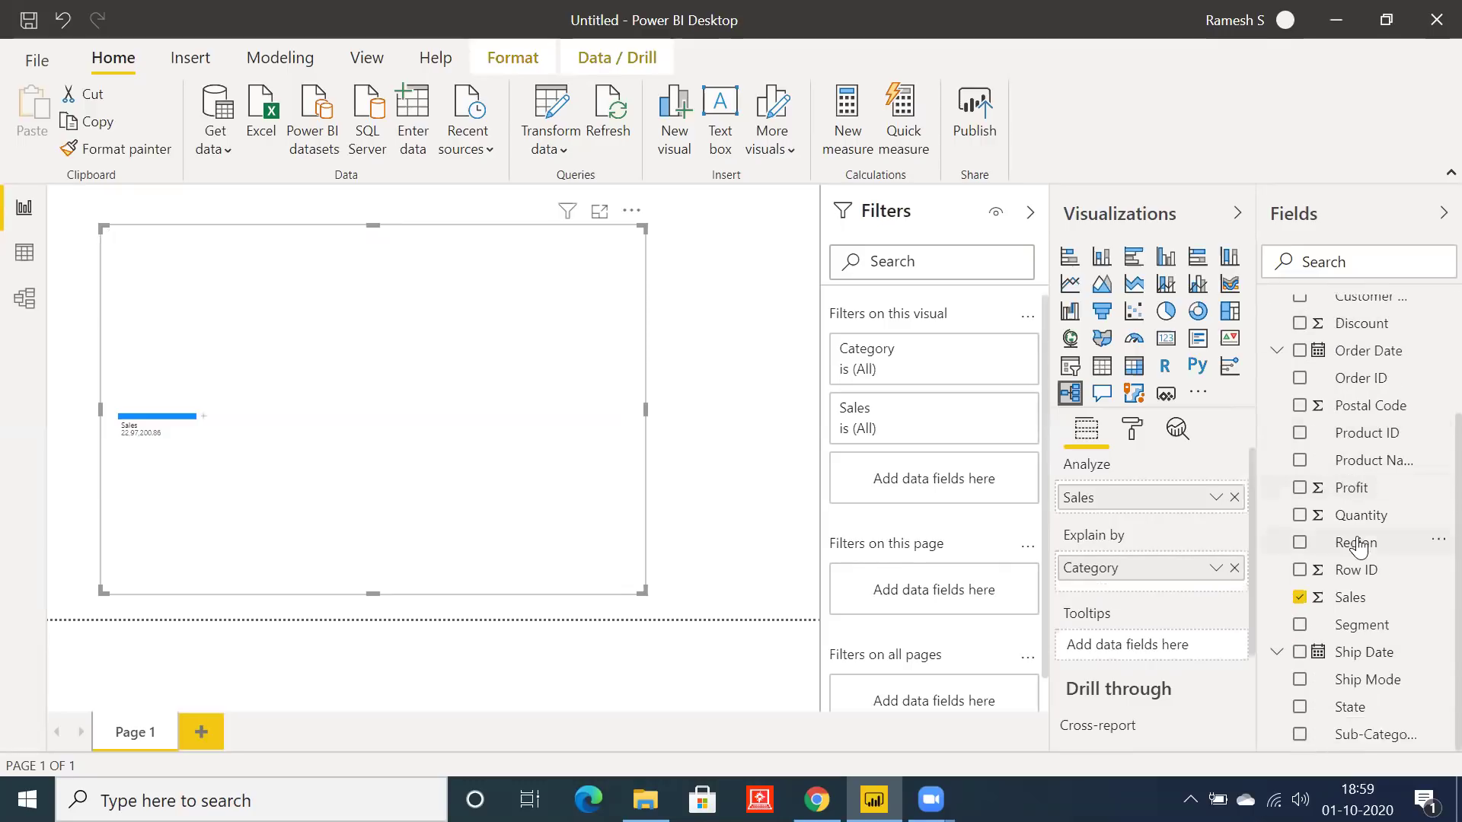
{"action": "left_click_drag", "start_coordinate": [1353, 542], "coordinate": [1164, 585]}
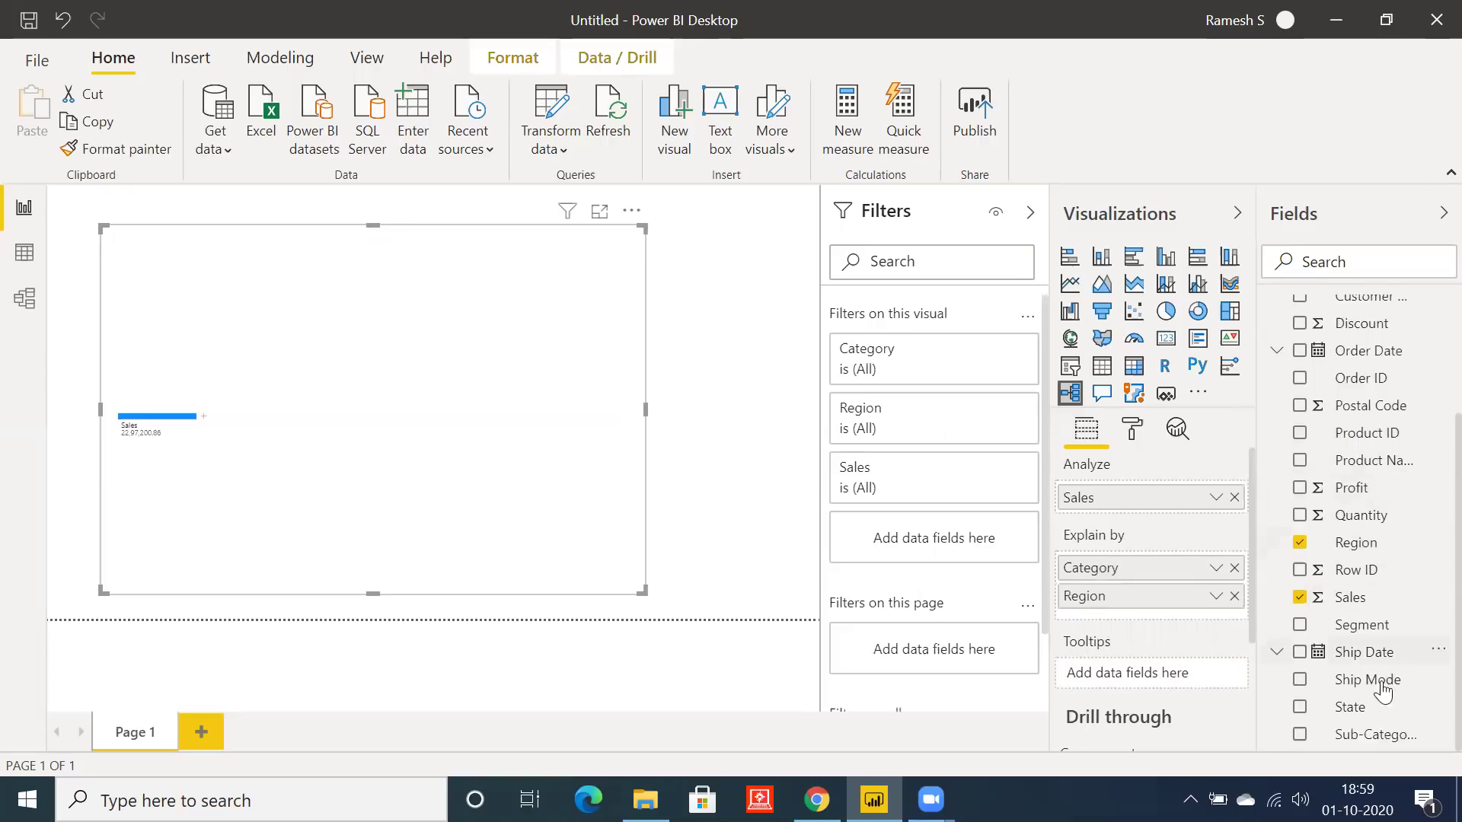
{"action": "left_click_drag", "start_coordinate": [1365, 737], "coordinate": [1160, 616]}
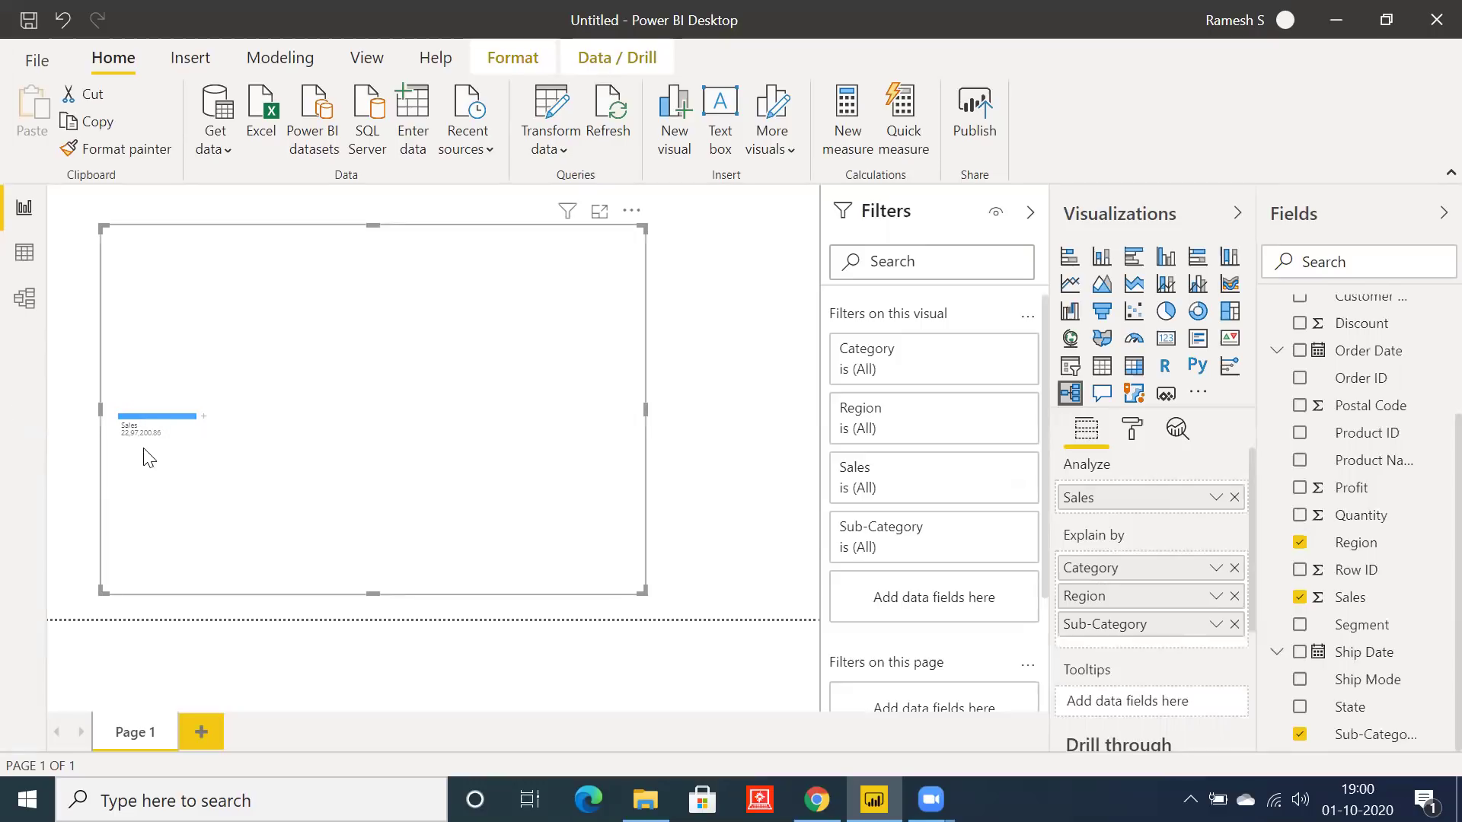
Step: Split Sales by High value, showing Technology at 8,36,154.03 ahead of Furniture and Office Supplies
{"action": "left_click", "coordinate": [203, 419]}
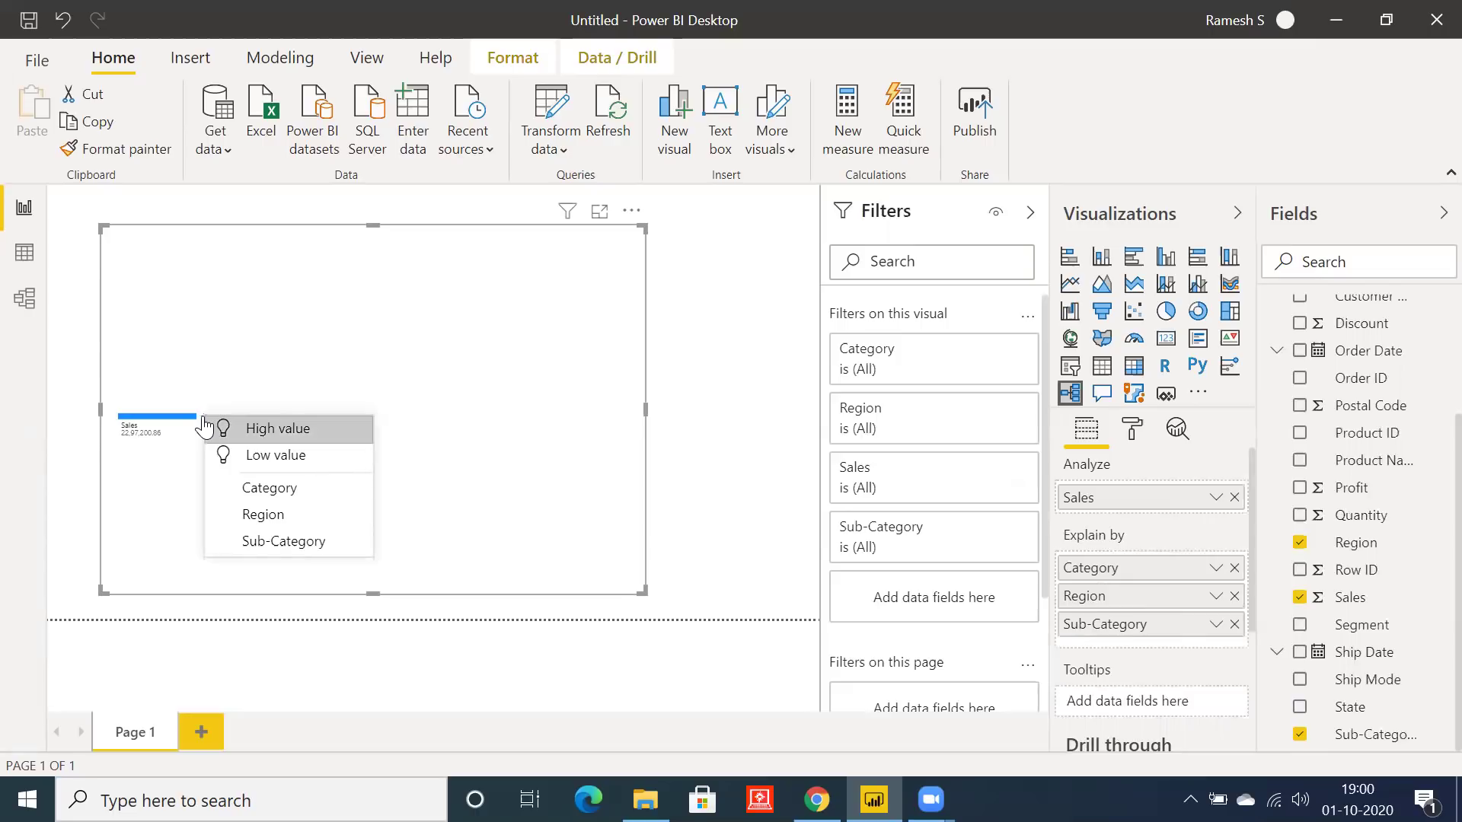
{"action": "left_click", "coordinate": [276, 429]}
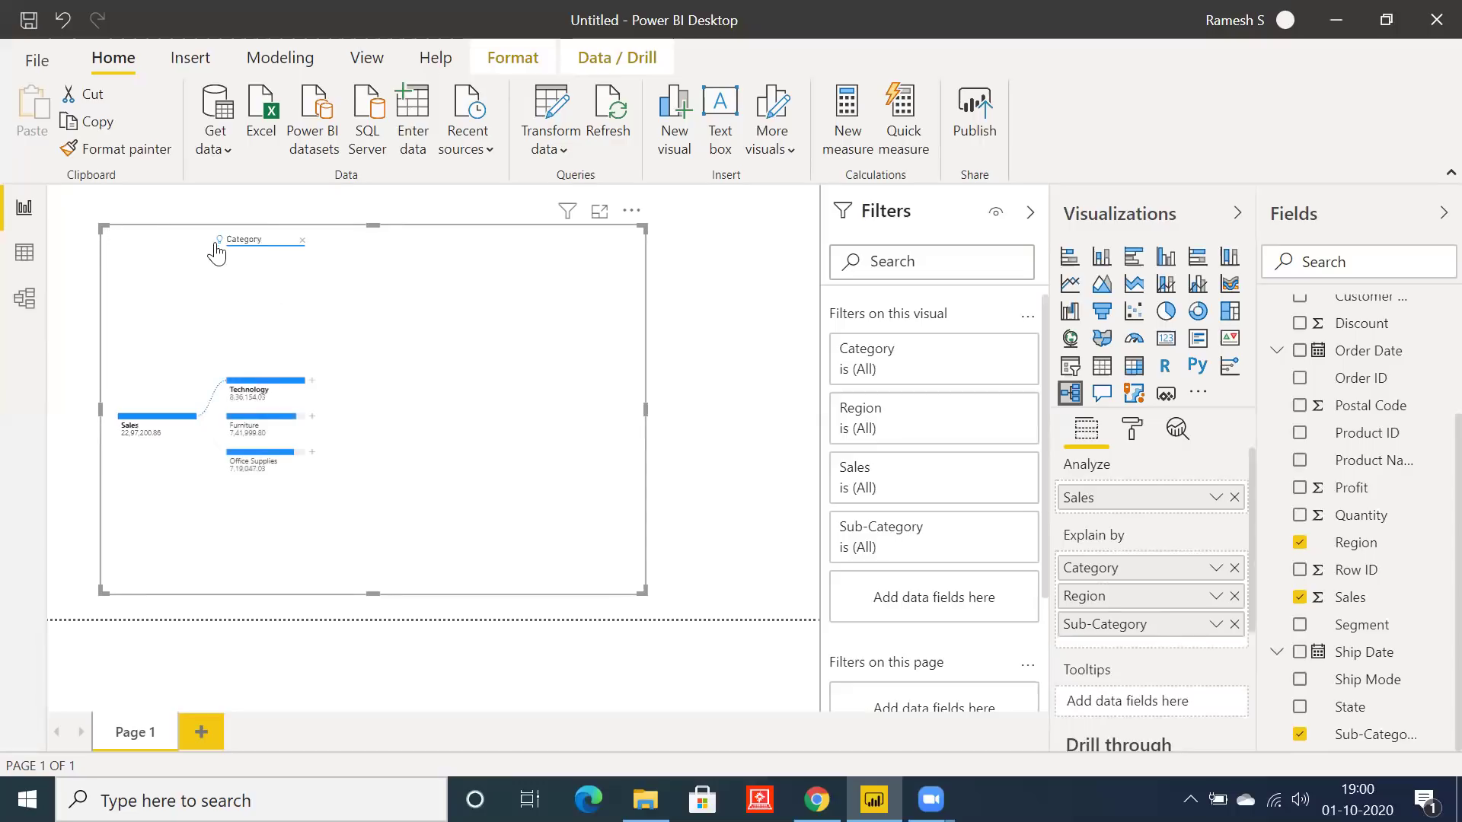
{"action": "mouse_move", "coordinate": [224, 250]}
{"action": "mouse_move", "coordinate": [282, 389]}
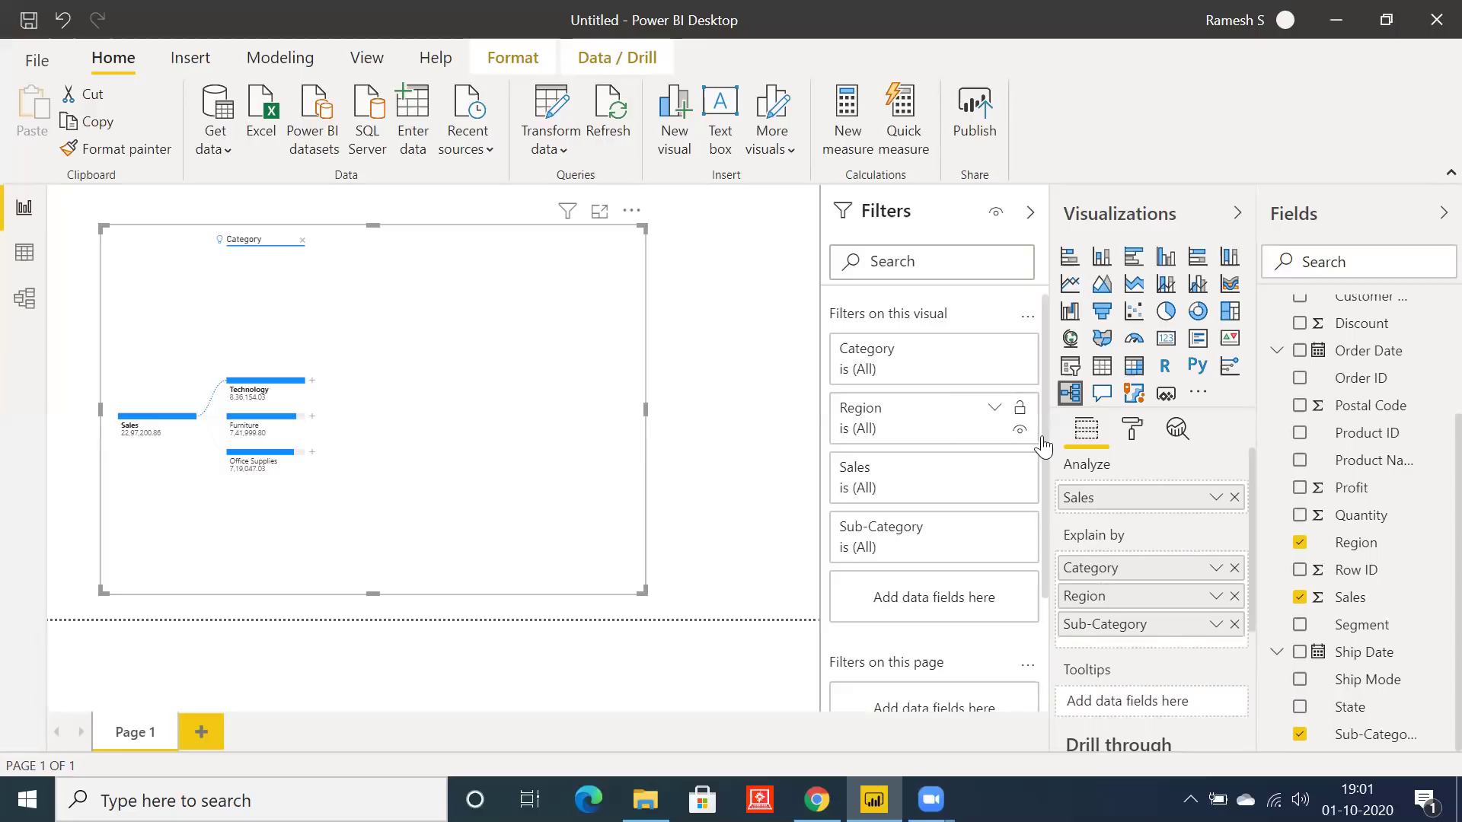
Step: Turn off Enable AI splits under Format > Analysis and remove the Category level
{"action": "left_click", "coordinate": [1133, 431]}
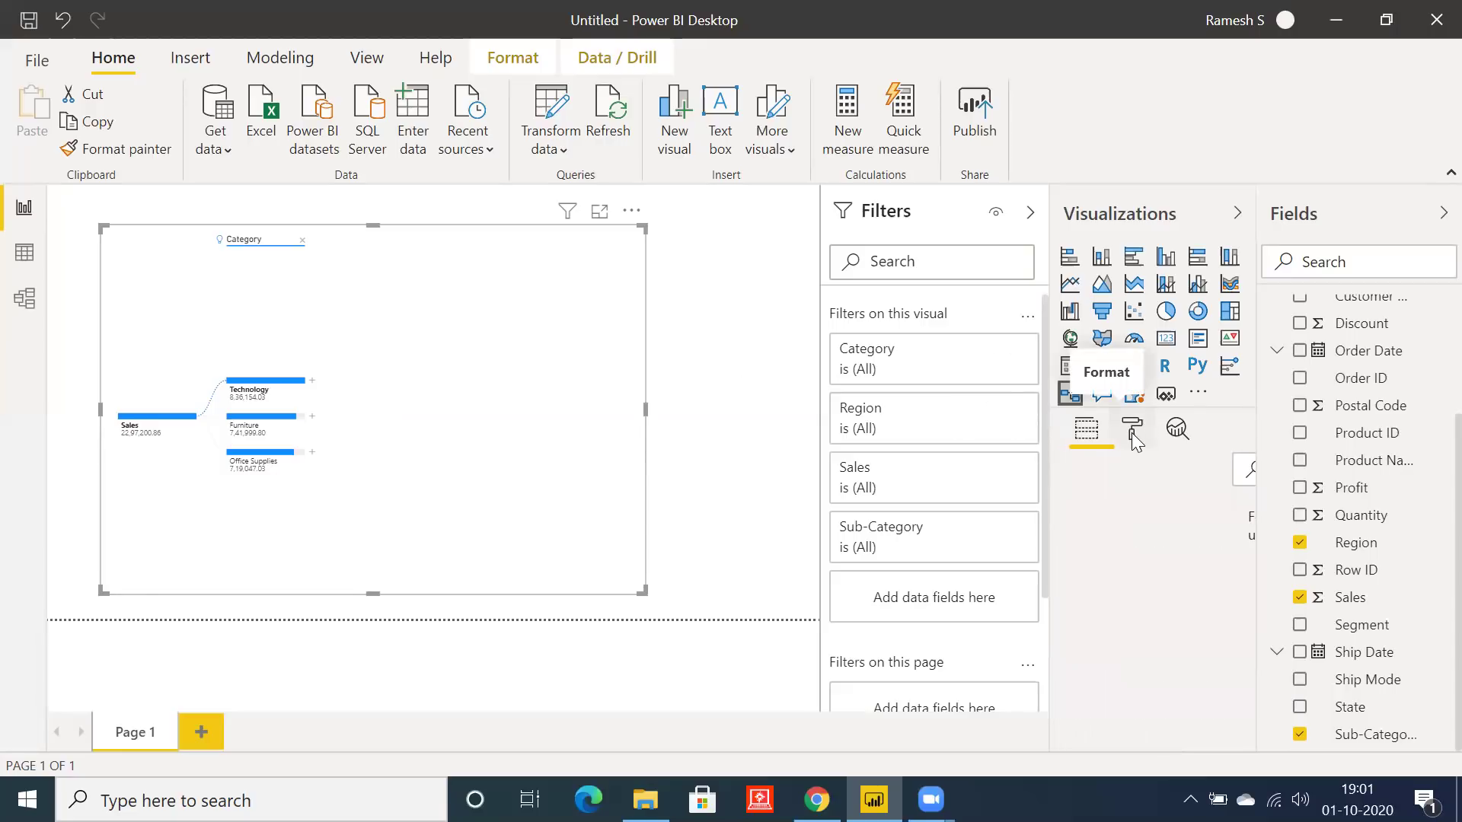
{"action": "left_click", "coordinate": [1085, 556]}
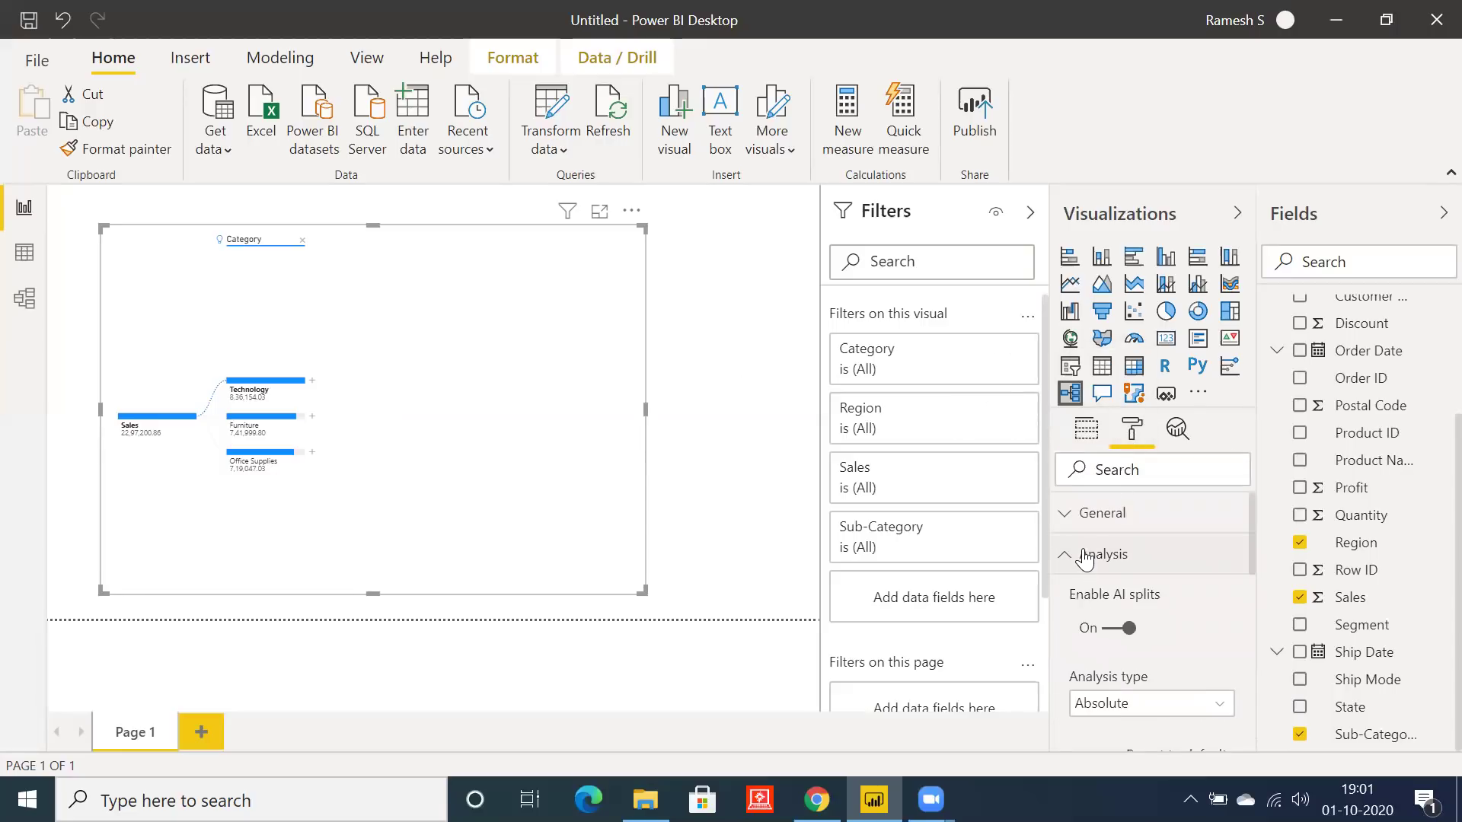
{"action": "scroll", "coordinate": [1089, 546], "scroll_direction": "down", "scroll_amount": 2}
{"action": "scroll", "coordinate": [1090, 546], "scroll_direction": "up", "scroll_amount": 2}
{"action": "left_click", "coordinate": [1113, 629]}
{"action": "left_click", "coordinate": [302, 242]}
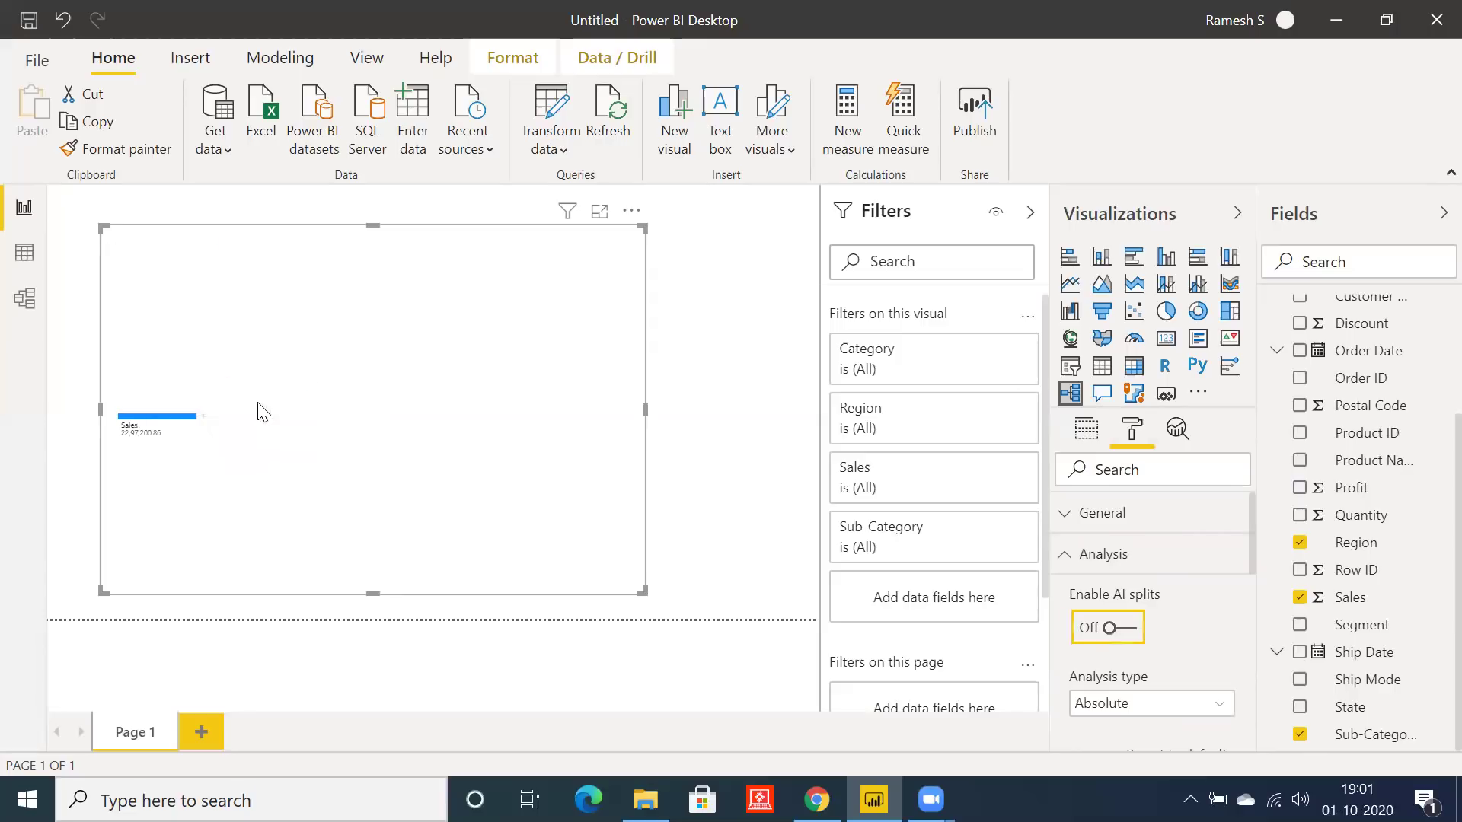
Step: Check the Sales split list twice, closing it without adding a level
{"action": "left_click", "coordinate": [205, 419]}
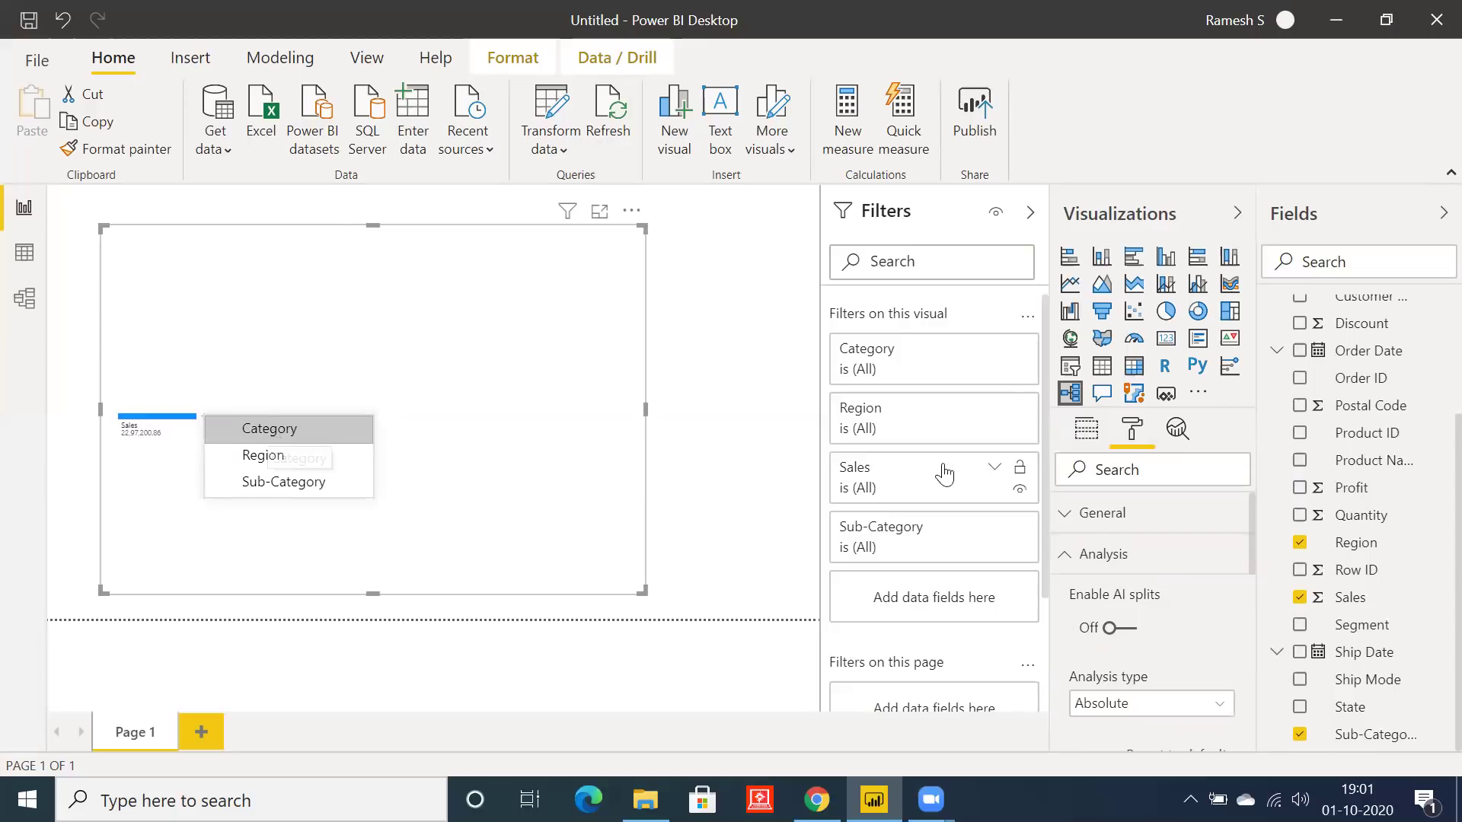
{"action": "left_click", "coordinate": [1072, 437]}
{"action": "left_click", "coordinate": [1072, 437]}
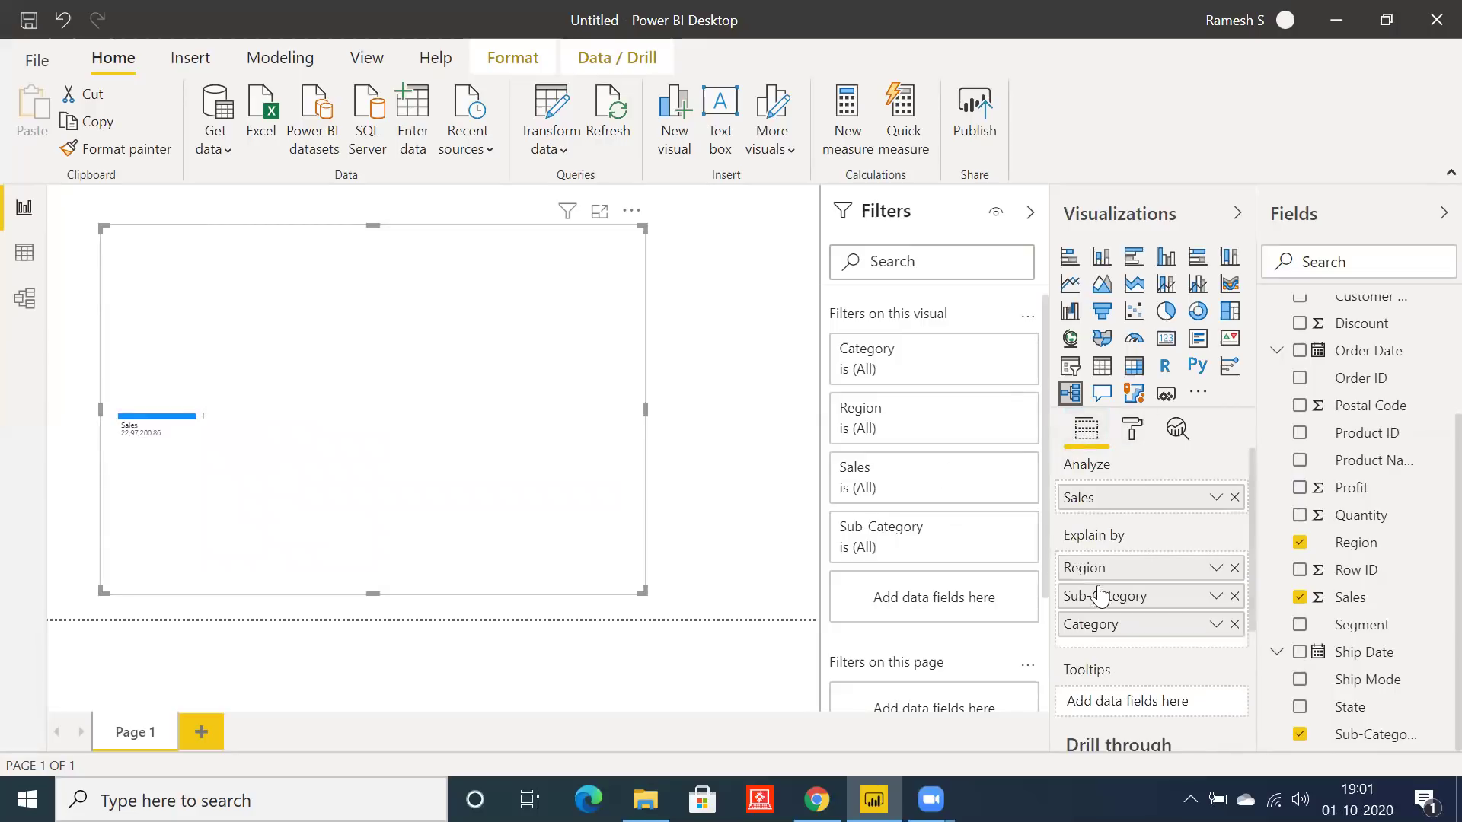
{"action": "left_click", "coordinate": [202, 417]}
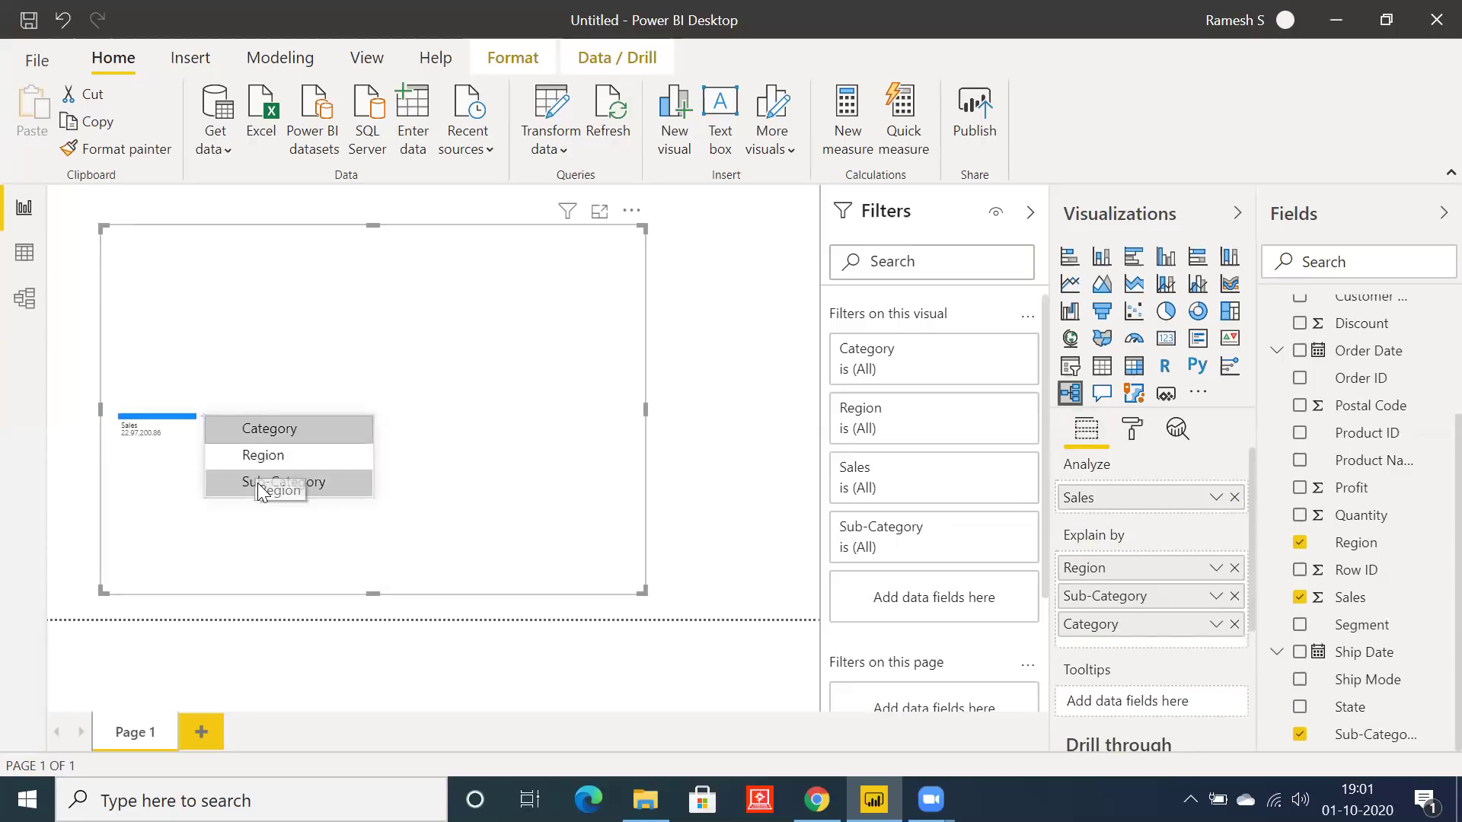
{"action": "left_click", "coordinate": [355, 420]}
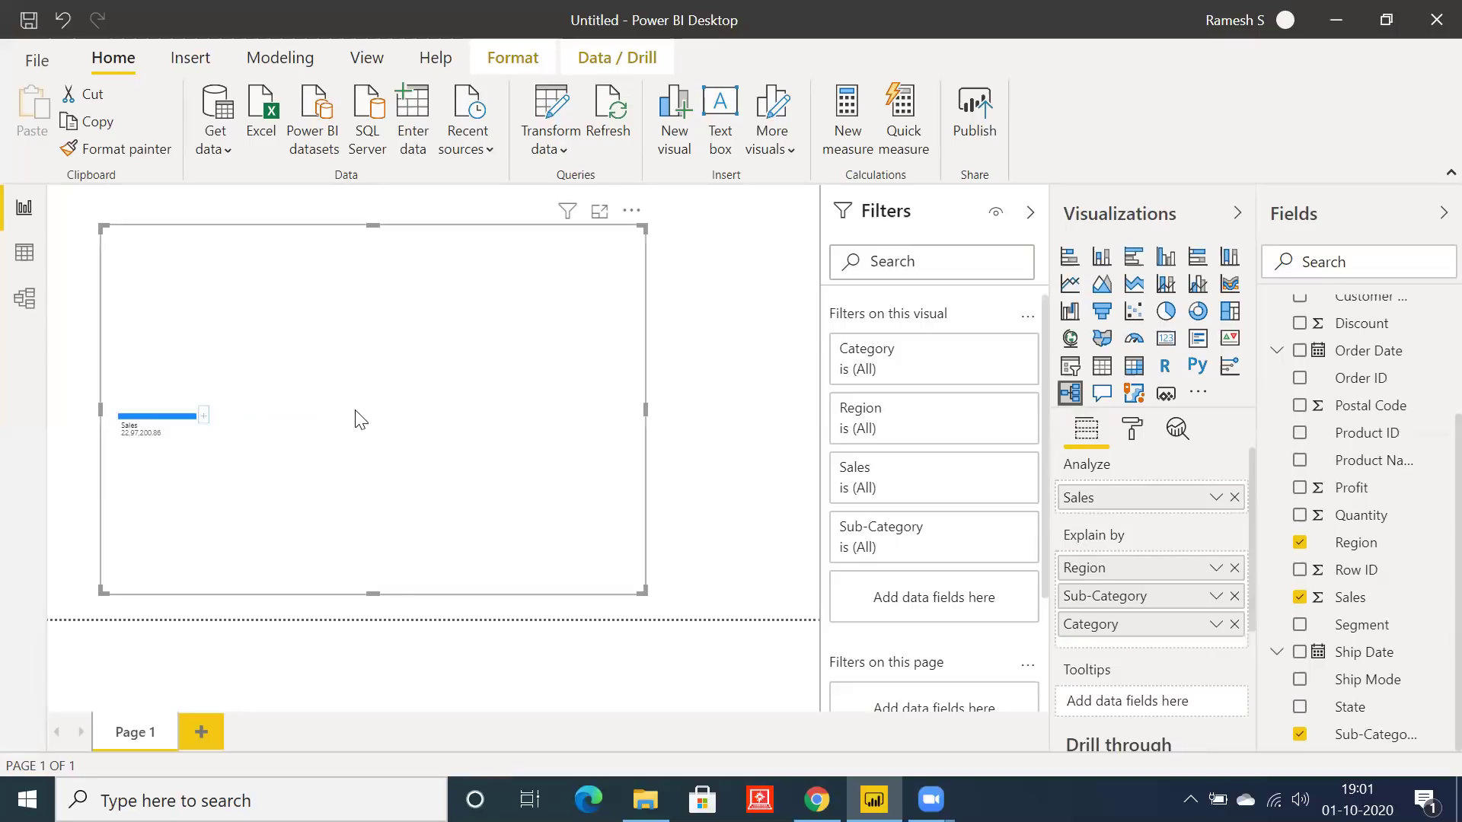
Step: Turn Enable AI splits back on in the Analysis settings
{"action": "left_click", "coordinate": [1132, 432]}
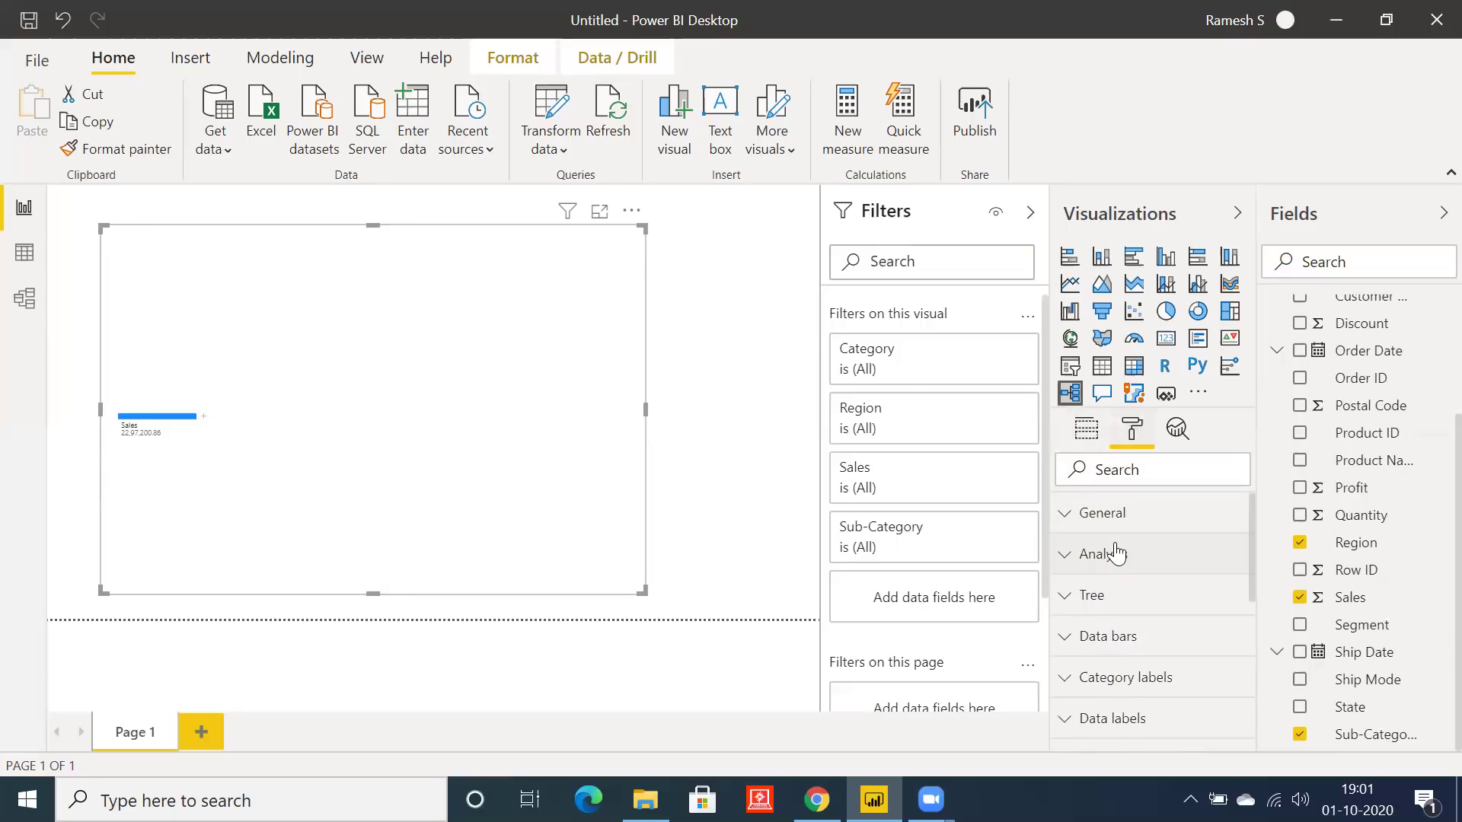
{"action": "left_click", "coordinate": [1094, 558]}
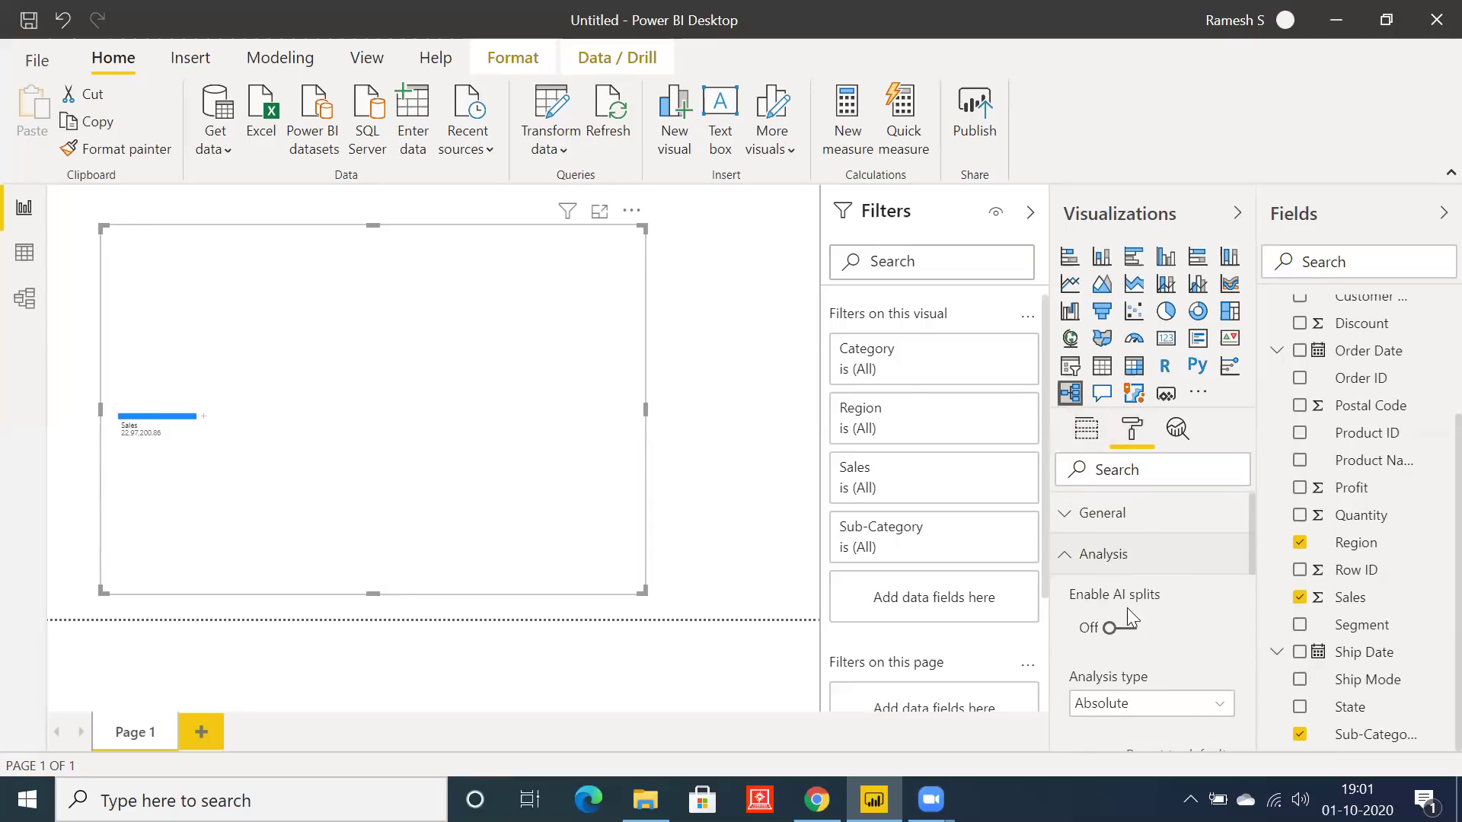
{"action": "left_click", "coordinate": [1133, 632]}
Step: Use AI splits to drill Sales to Technology, then East, ending with Phones highest at 1,00,614.98
{"action": "left_click", "coordinate": [203, 417]}
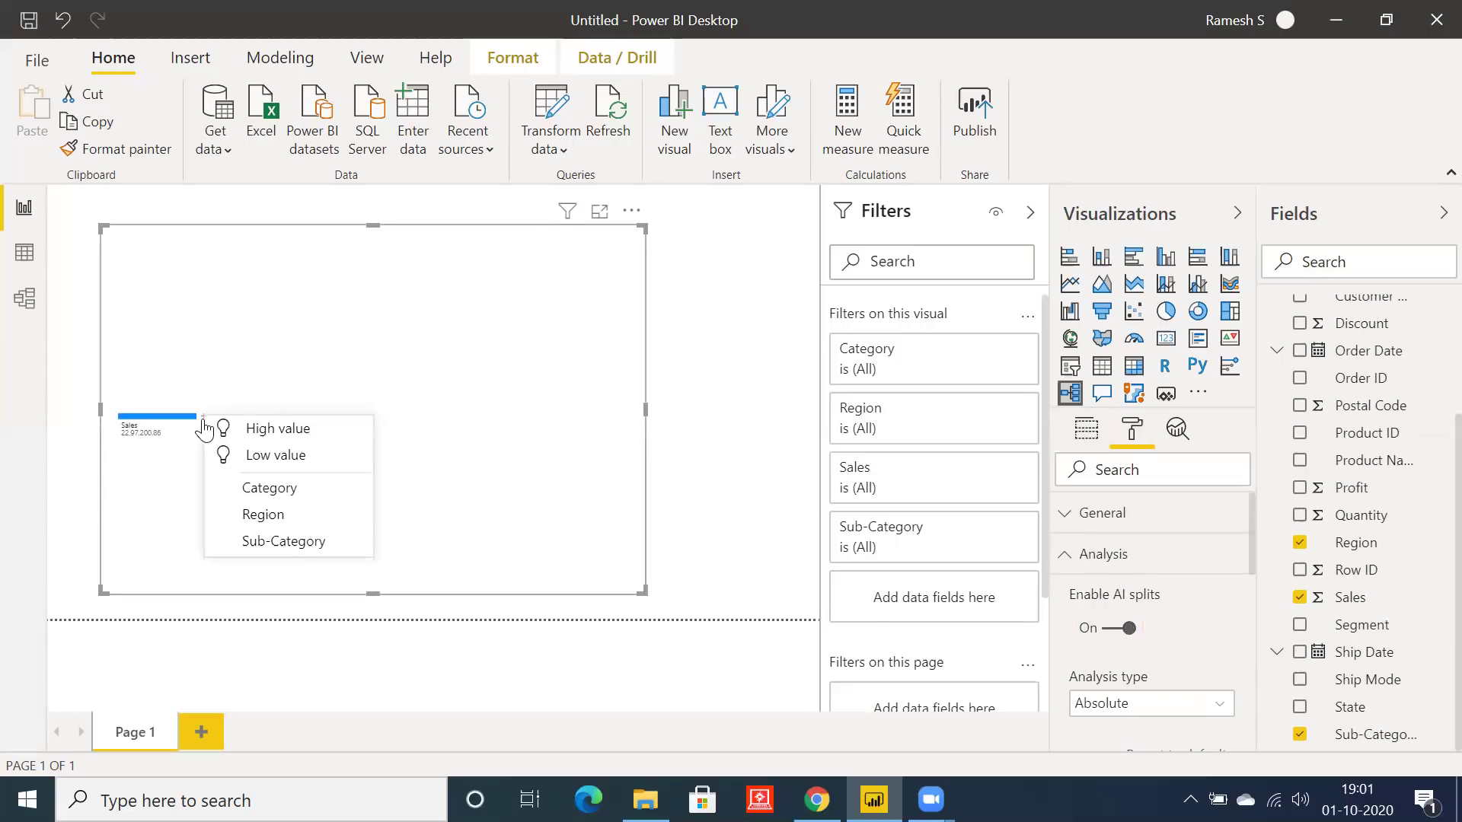
{"action": "left_click", "coordinate": [270, 429]}
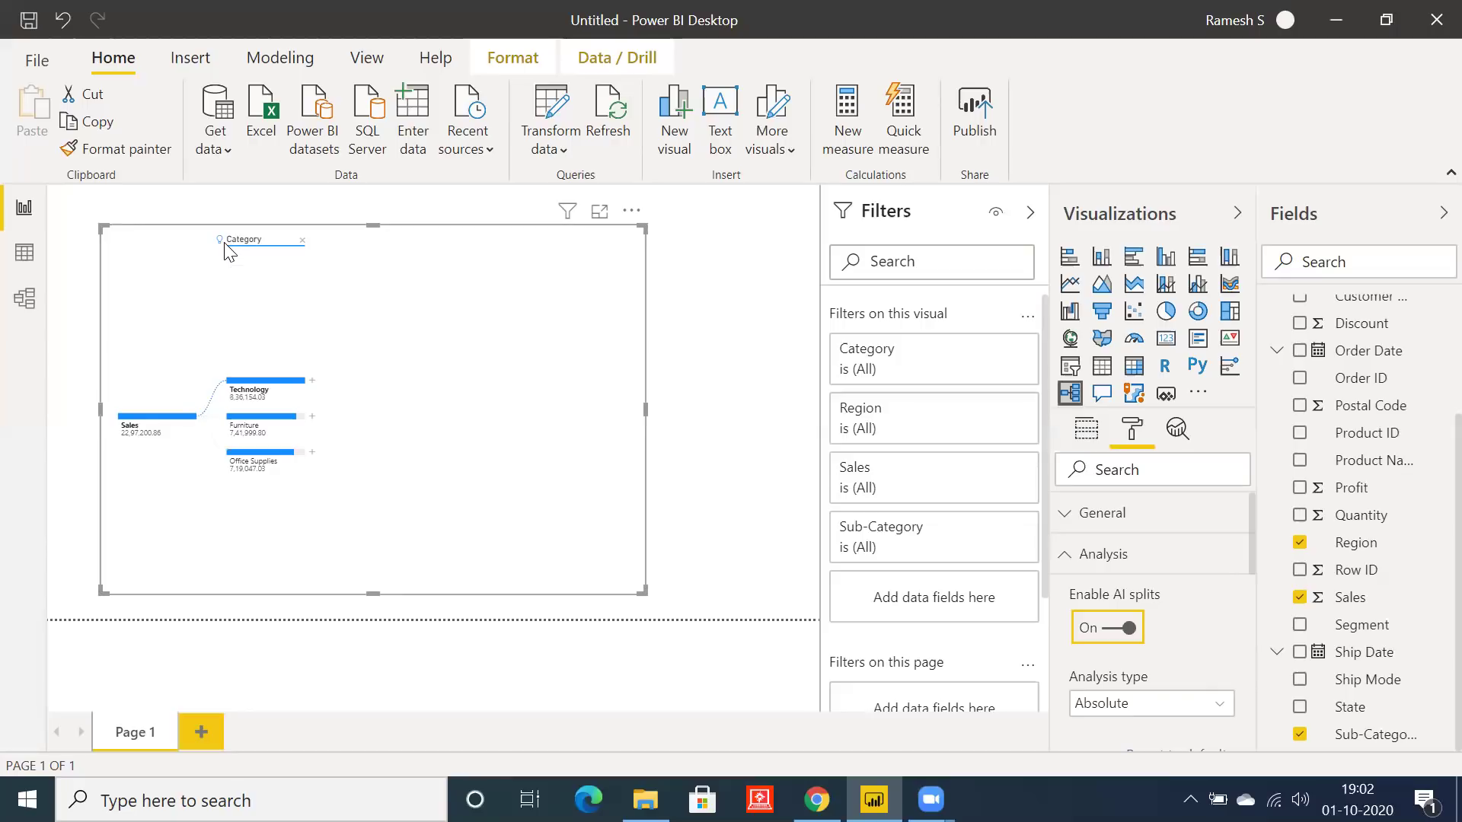
{"action": "left_click", "coordinate": [312, 381]}
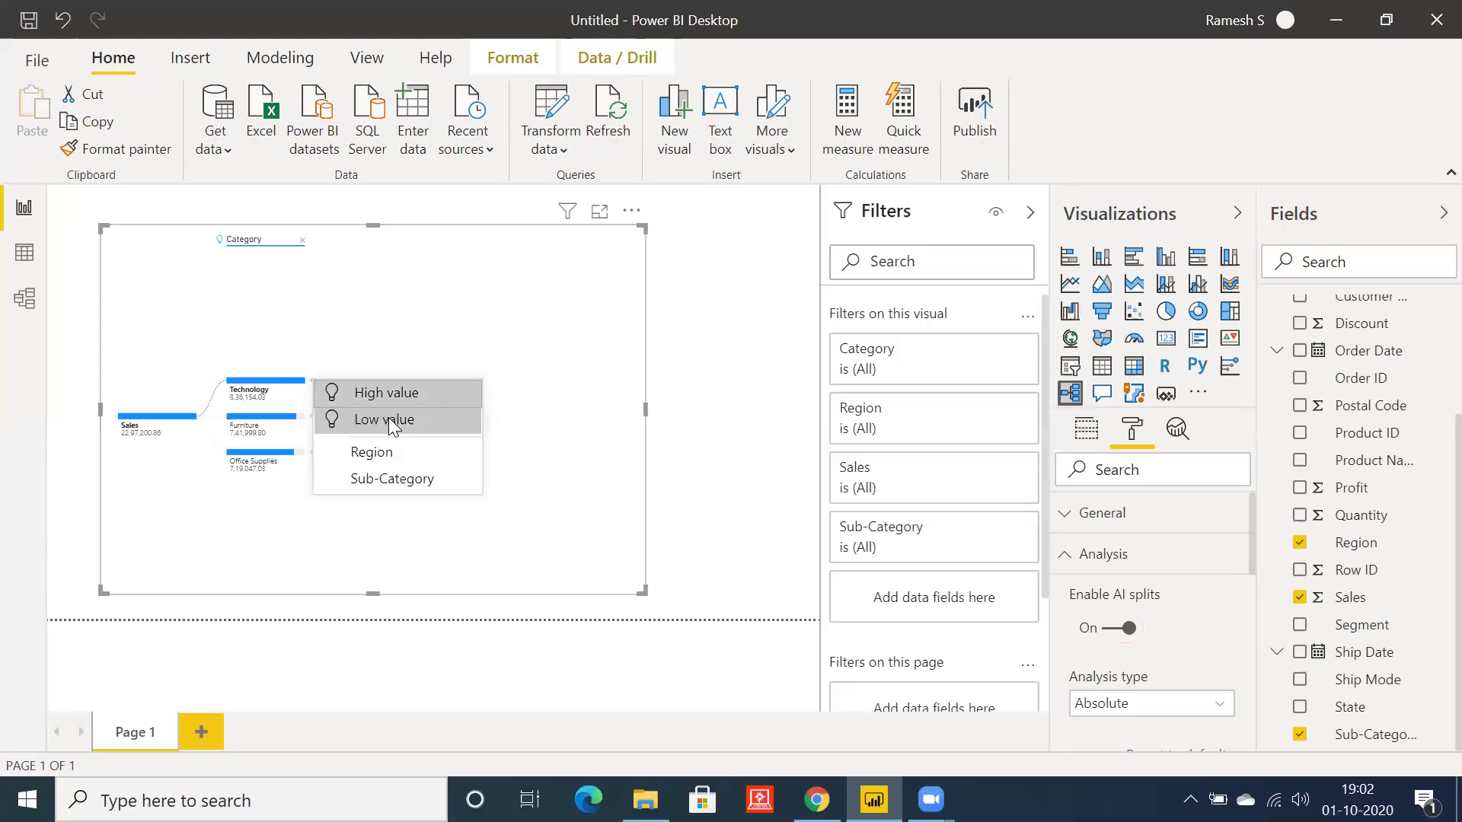
{"action": "key", "text": "Escape"}
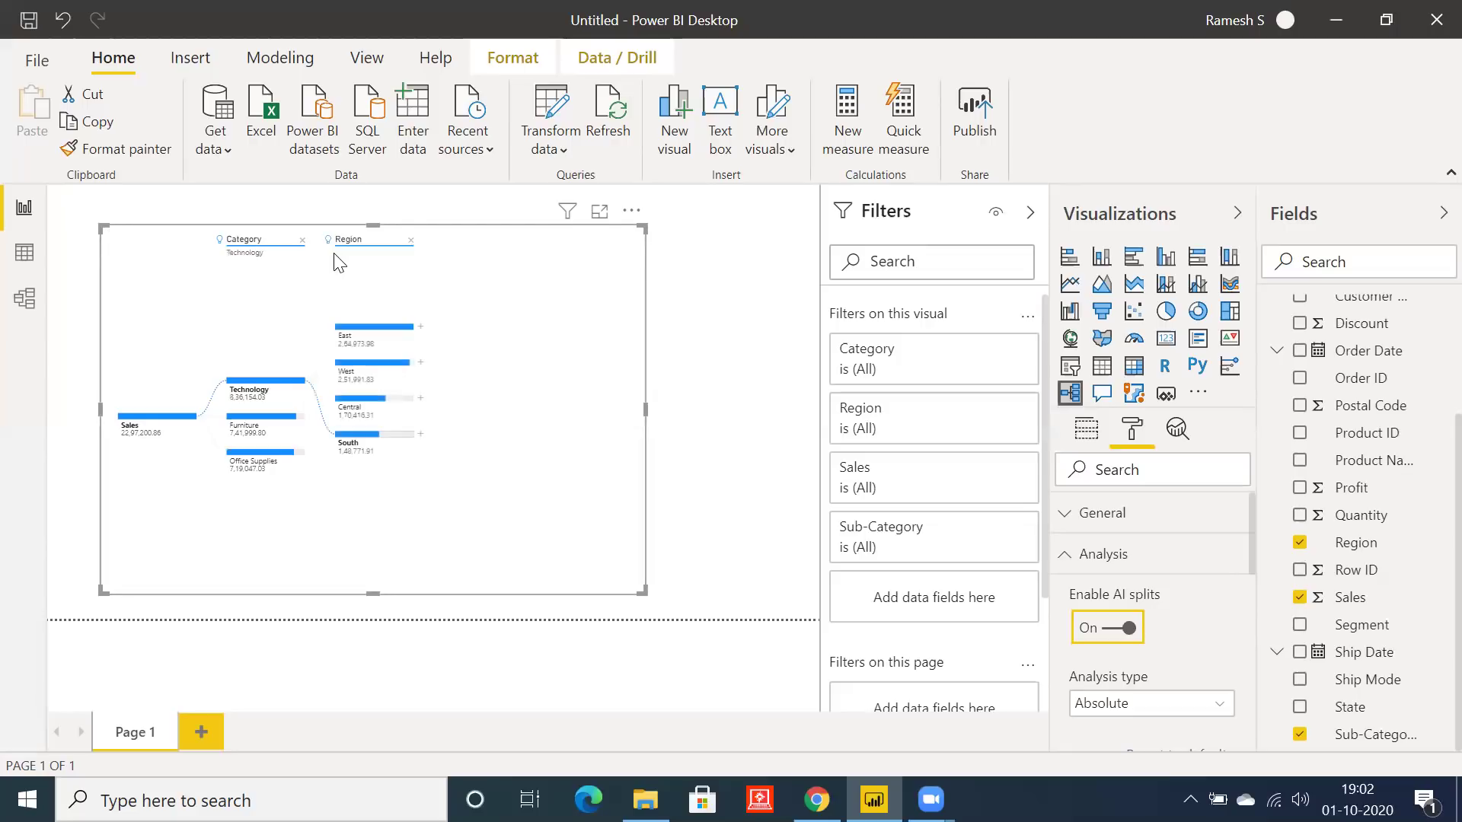
{"action": "mouse_move", "coordinate": [332, 254]}
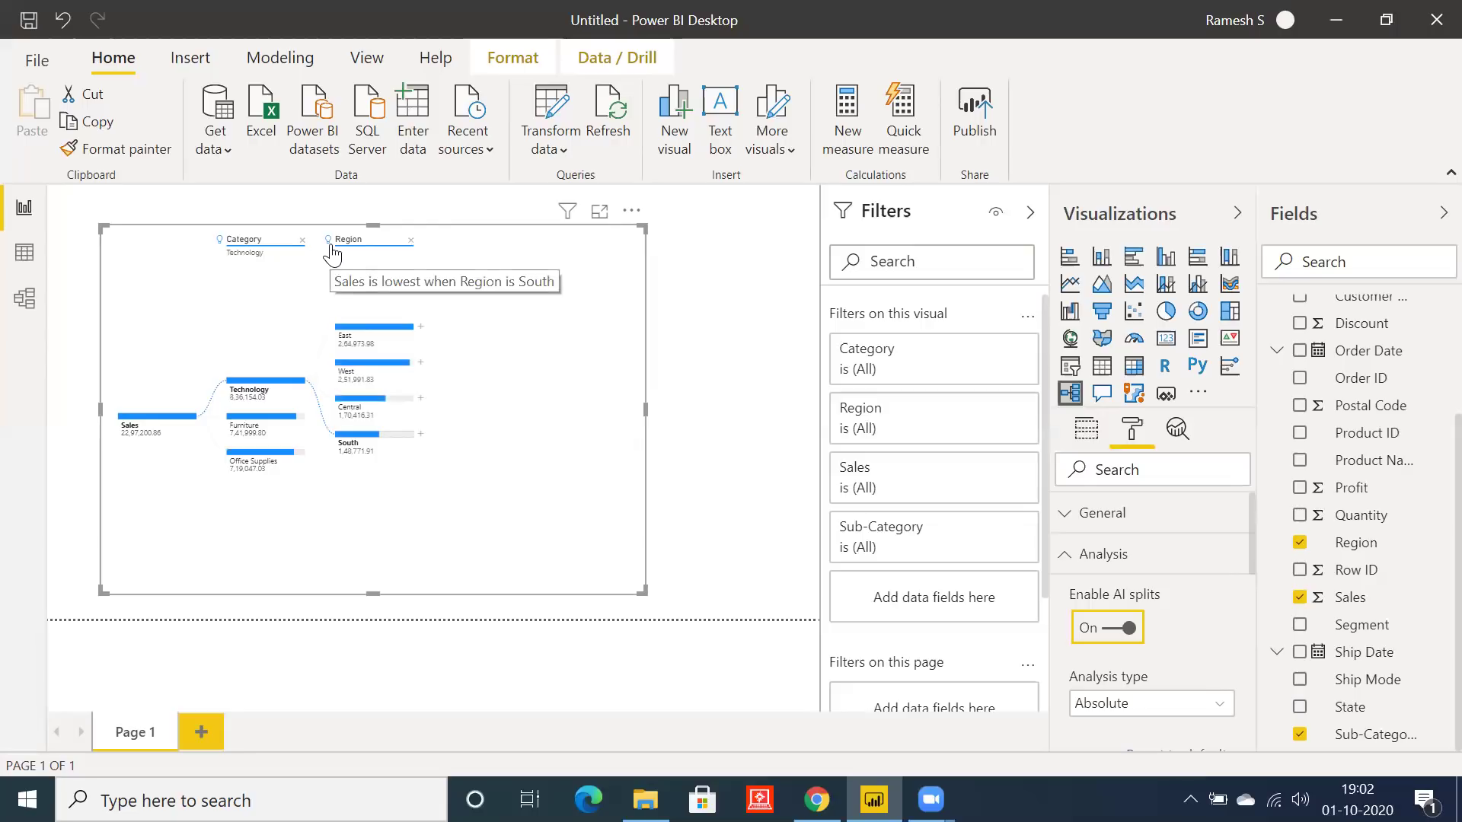
{"action": "left_click", "coordinate": [420, 332]}
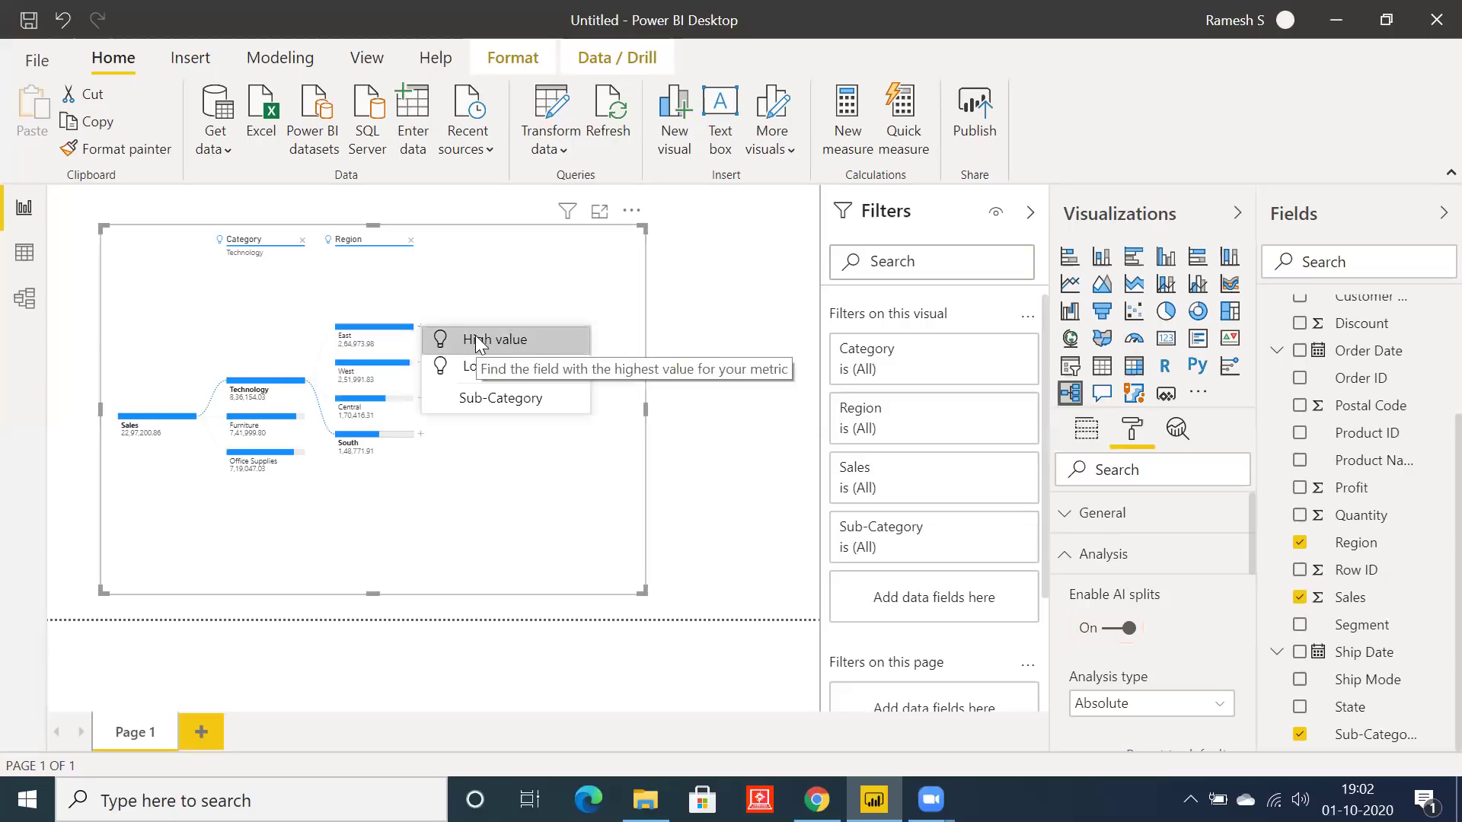
{"action": "left_click", "coordinate": [474, 341]}
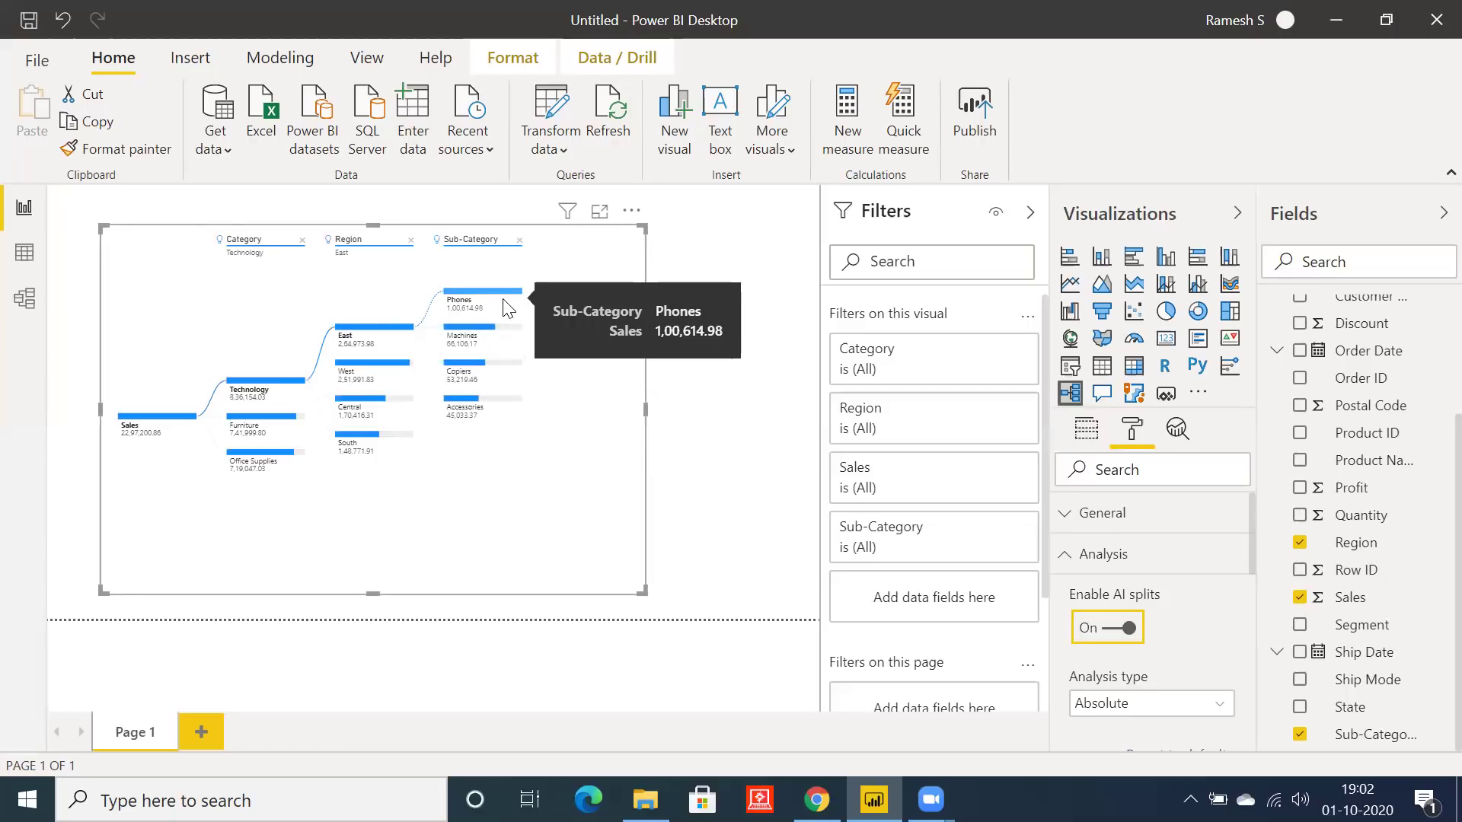
Step: Remove the Sub-Category, Region and Category levels from the tree
{"action": "left_click", "coordinate": [519, 240]}
{"action": "left_click", "coordinate": [409, 242]}
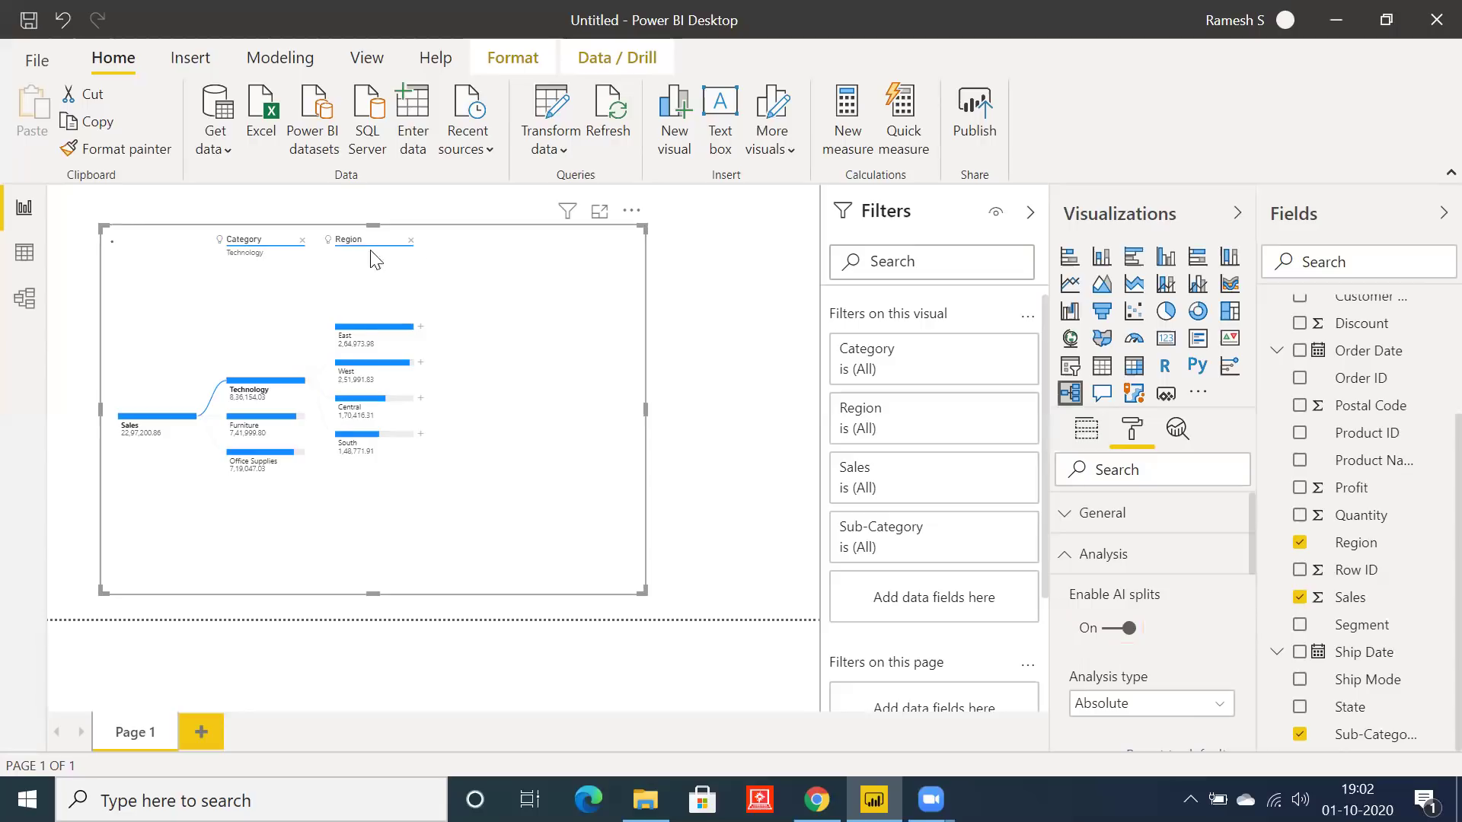
{"action": "left_click", "coordinate": [301, 242]}
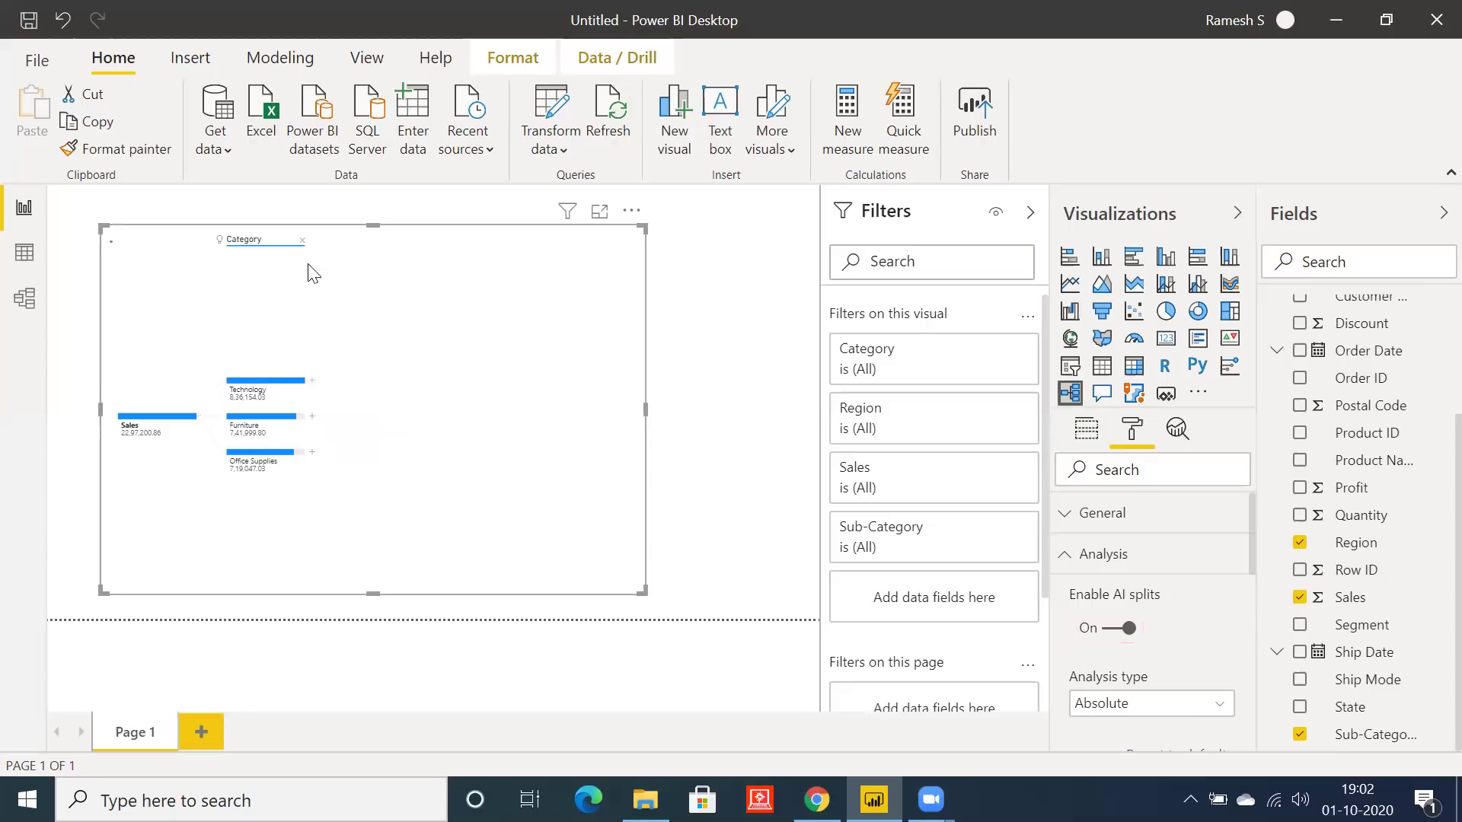
Step: Break Sales down by Category and Technology by Region, then lock the Region level
{"action": "left_click", "coordinate": [204, 418]}
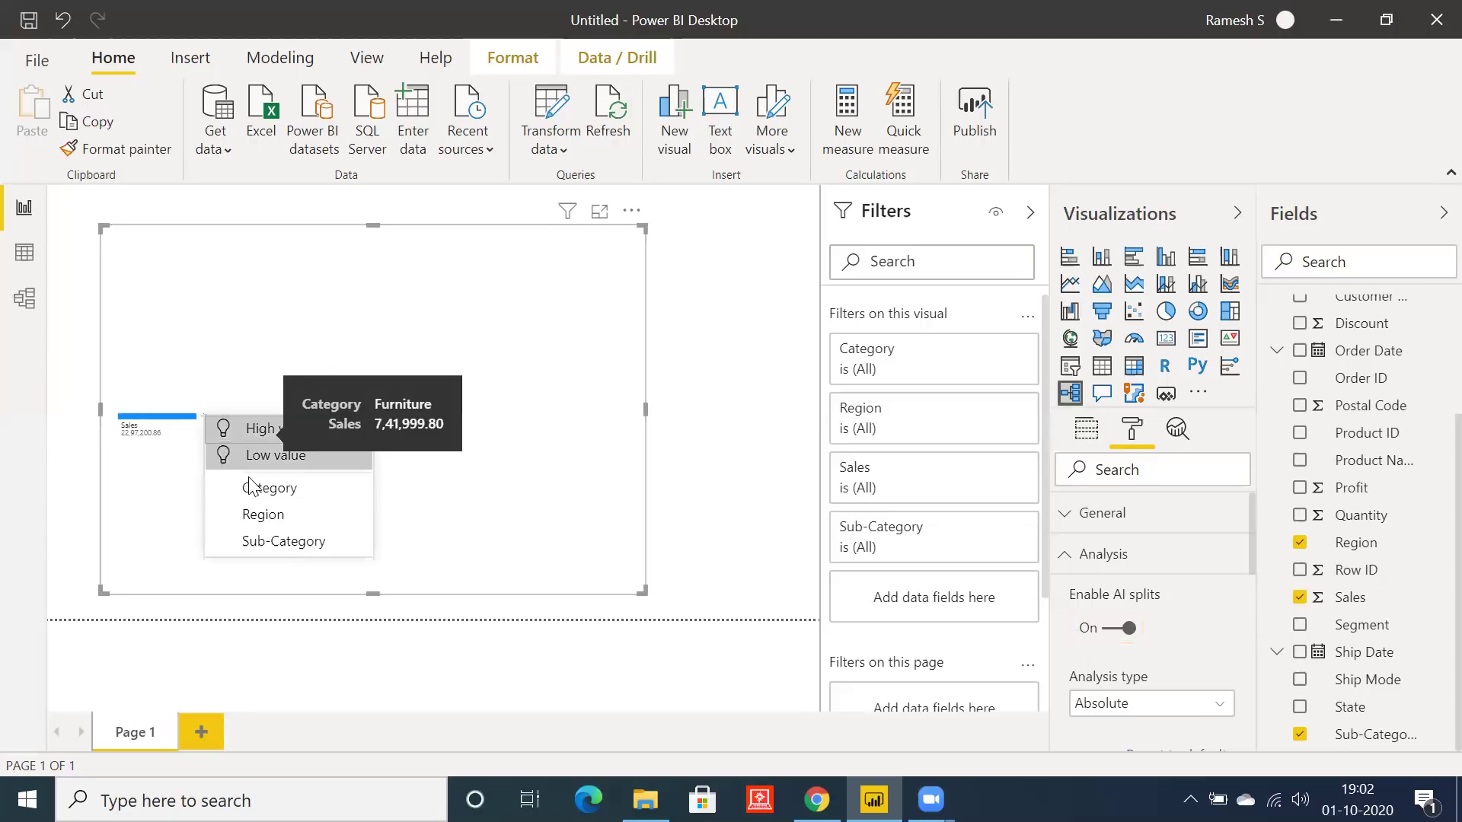
{"action": "left_click", "coordinate": [263, 491]}
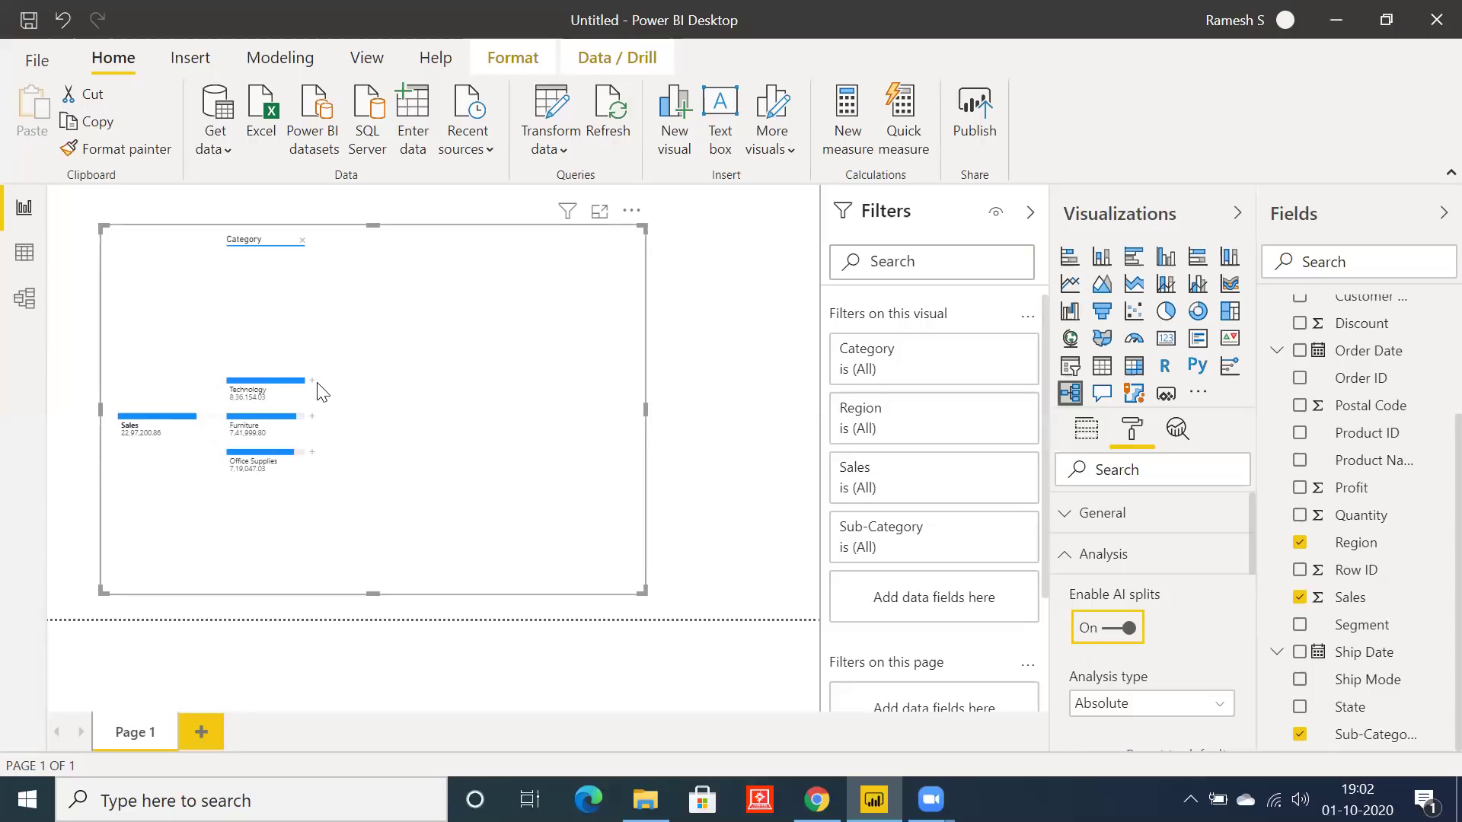
{"action": "left_click", "coordinate": [312, 380]}
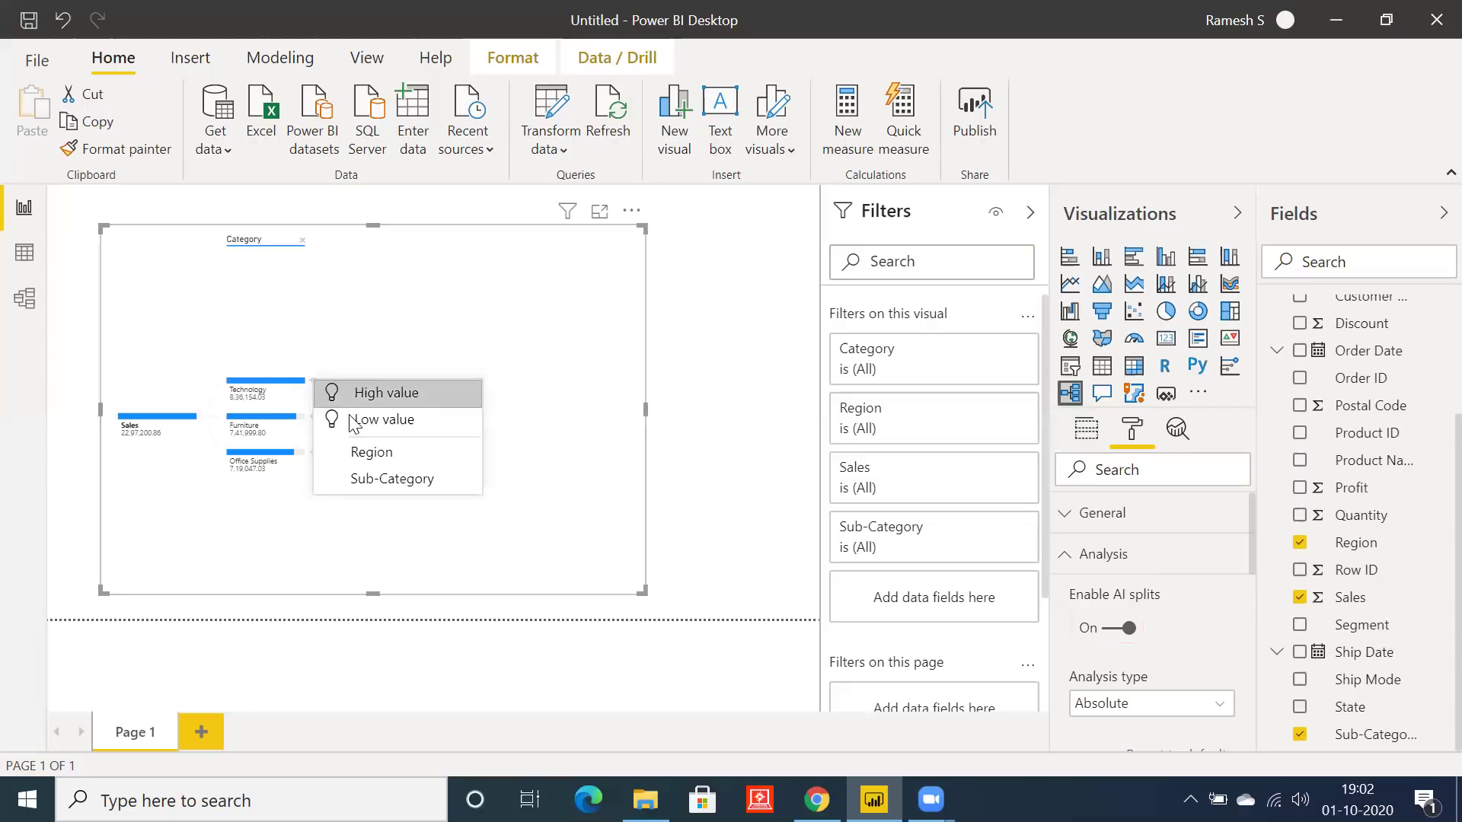
{"action": "left_click", "coordinate": [366, 451]}
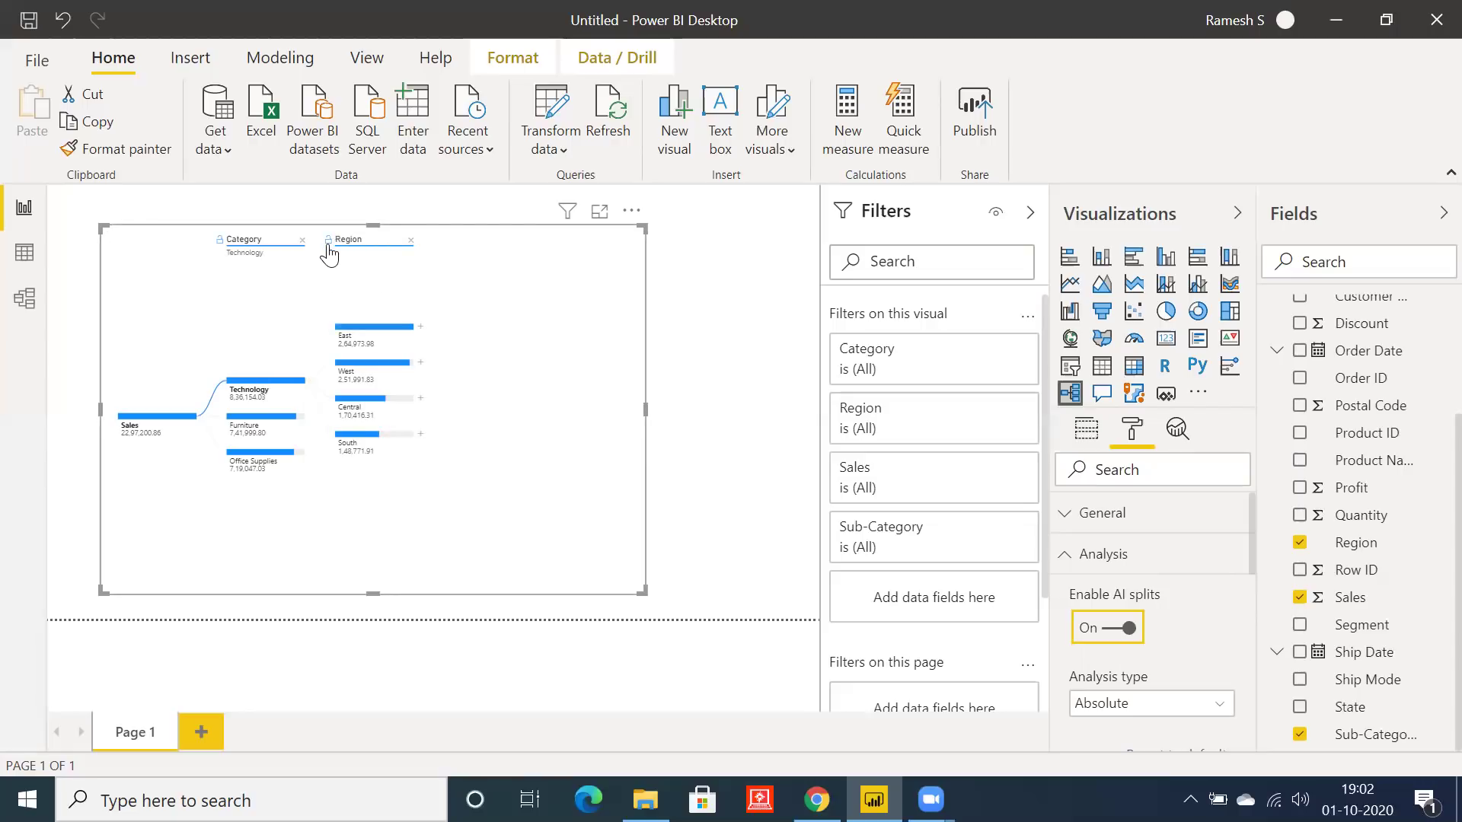
{"action": "left_click", "coordinate": [330, 241]}
Step: Break East down by Sub-Category, then remove that Sub-Category level again
{"action": "left_click", "coordinate": [421, 327]}
{"action": "left_click", "coordinate": [510, 400]}
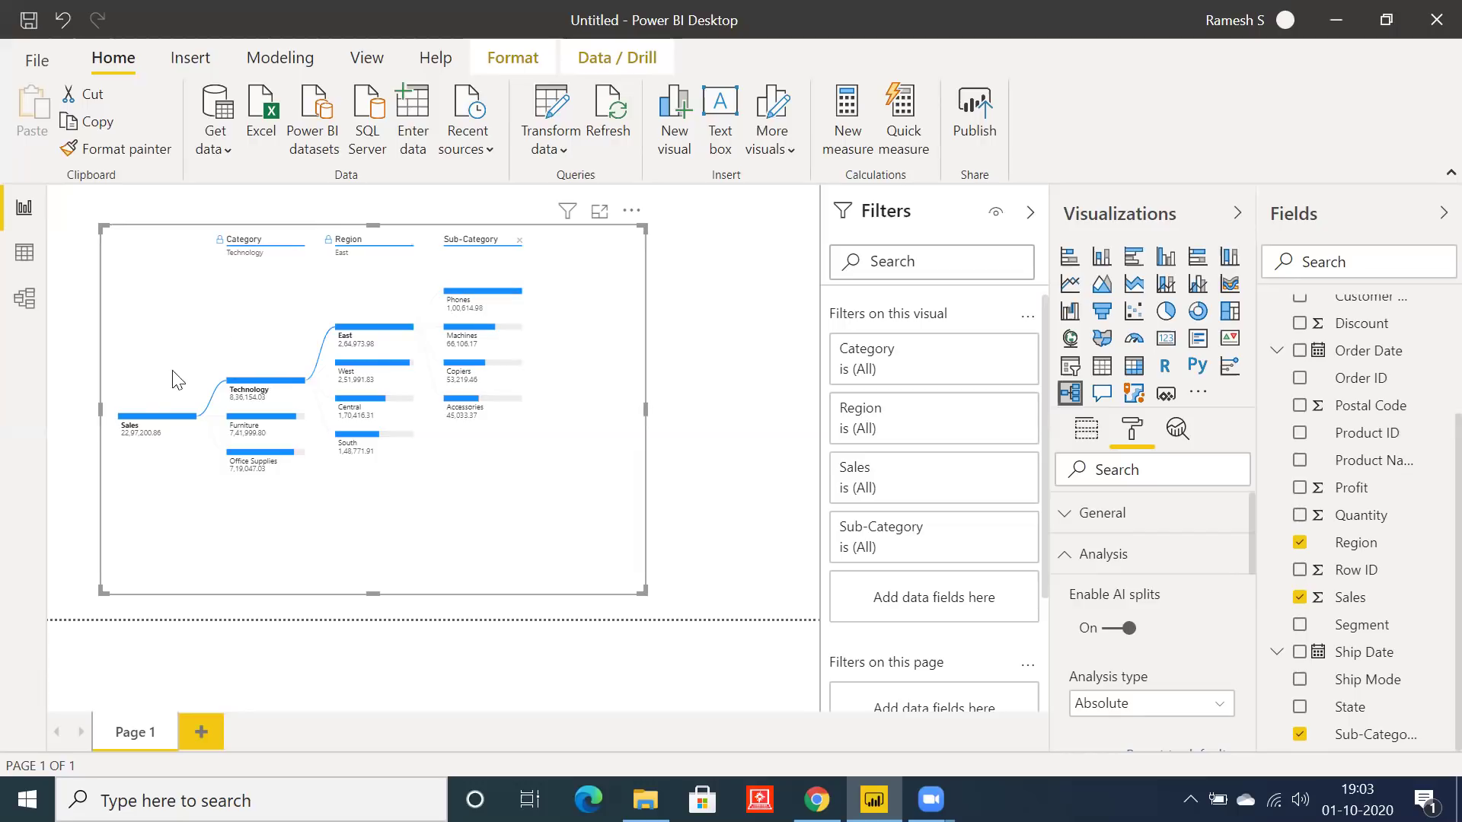
{"action": "left_click", "coordinate": [519, 241]}
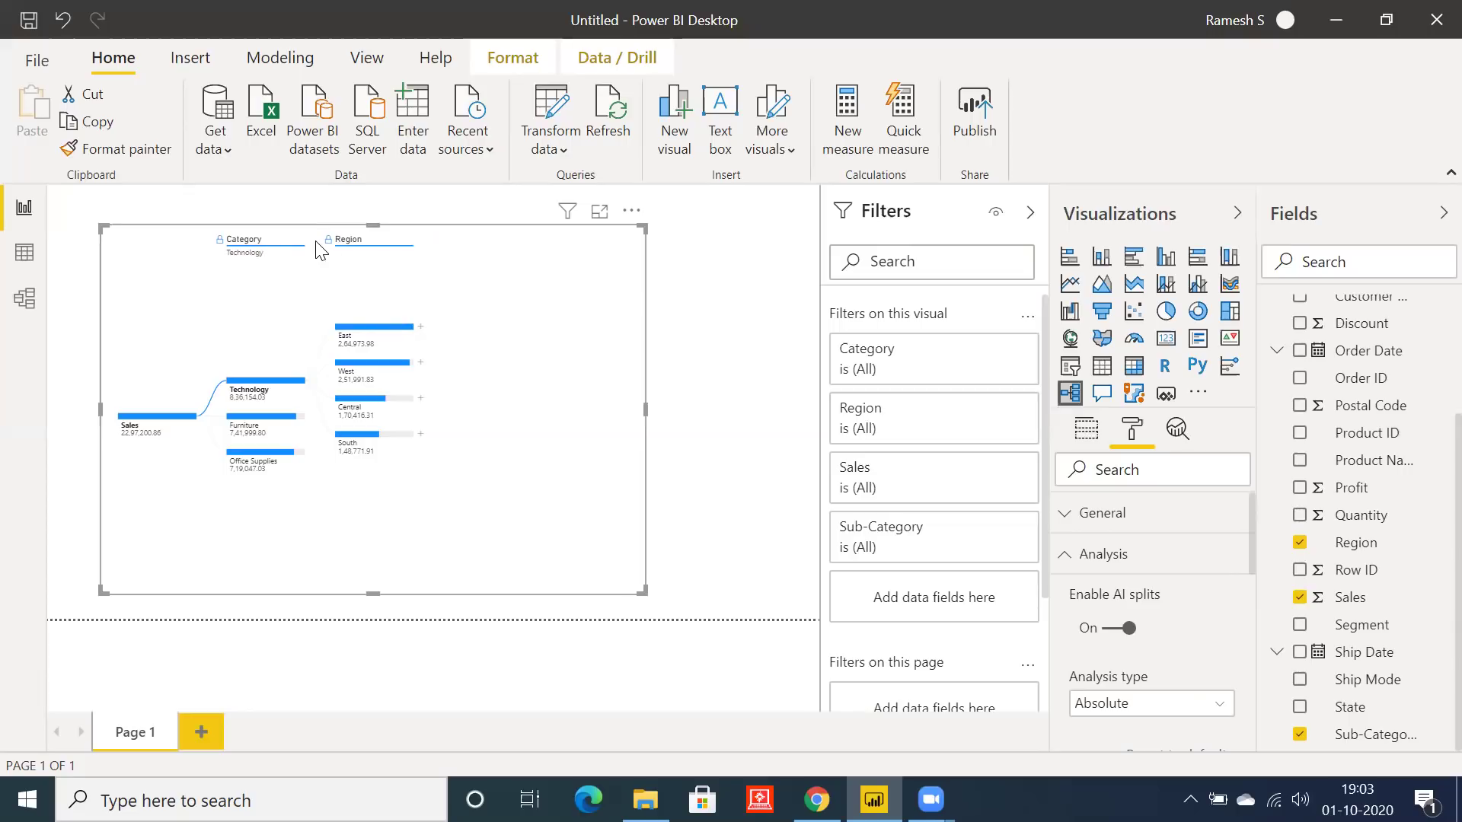
Step: Show the tree's field wells: Sales analyzed, explained by Category, Region and Sub-Category
{"action": "left_click", "coordinate": [1084, 429]}
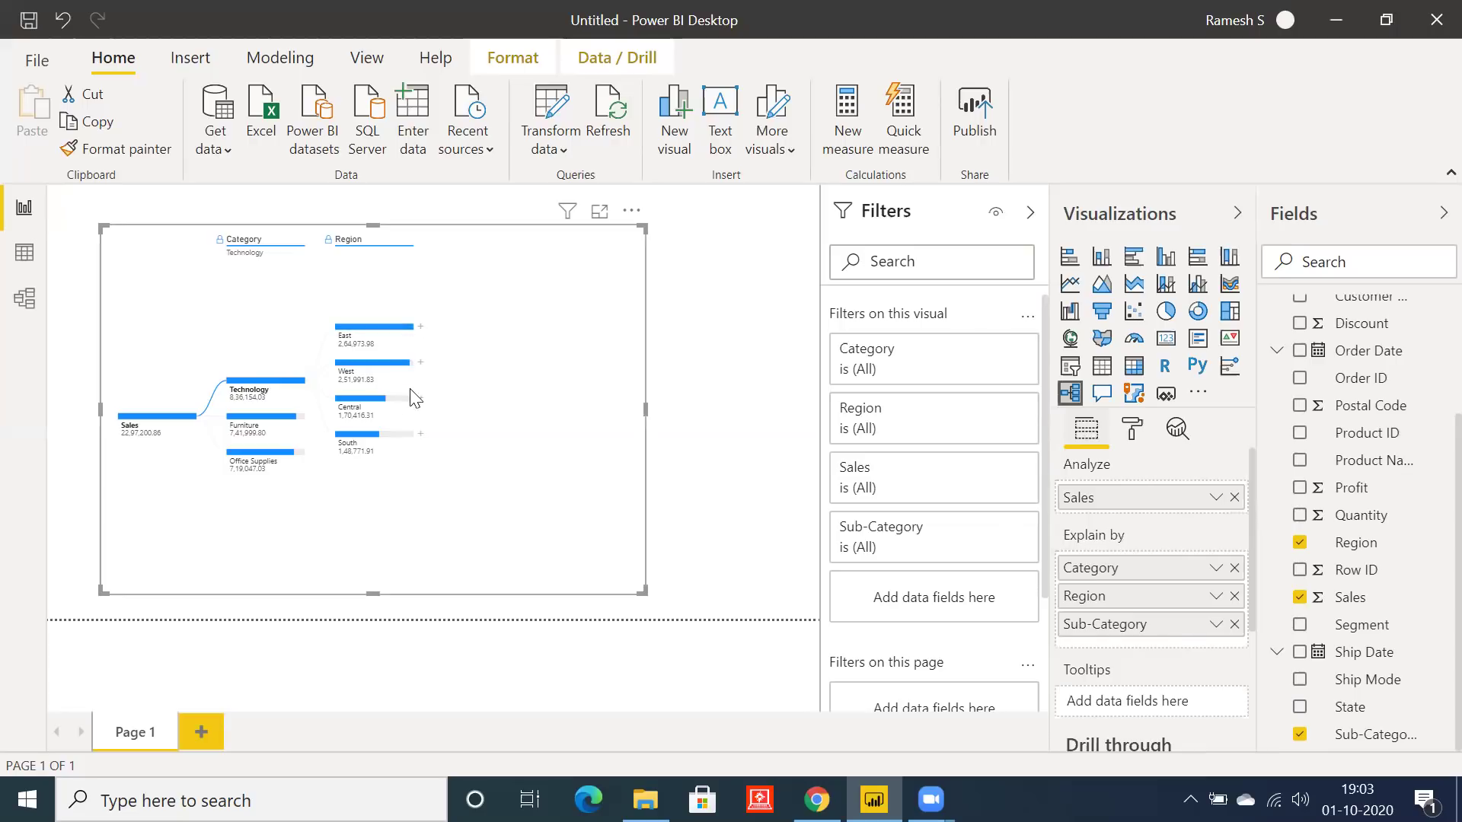
{"action": "mouse_move", "coordinate": [410, 384]}
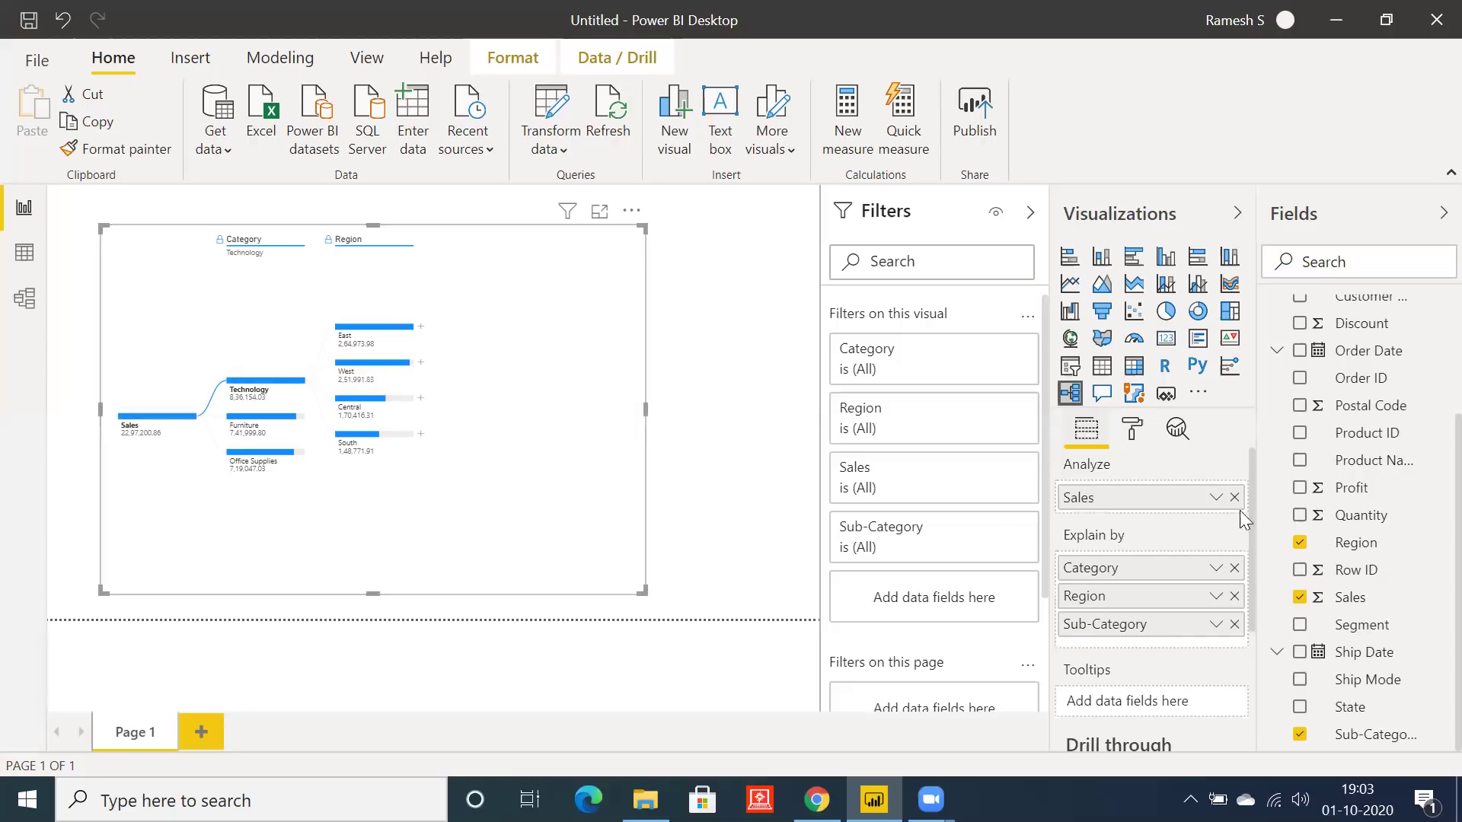
Step: Set the analyzed Sales field to show as Percent of grand total
{"action": "left_click", "coordinate": [1215, 498]}
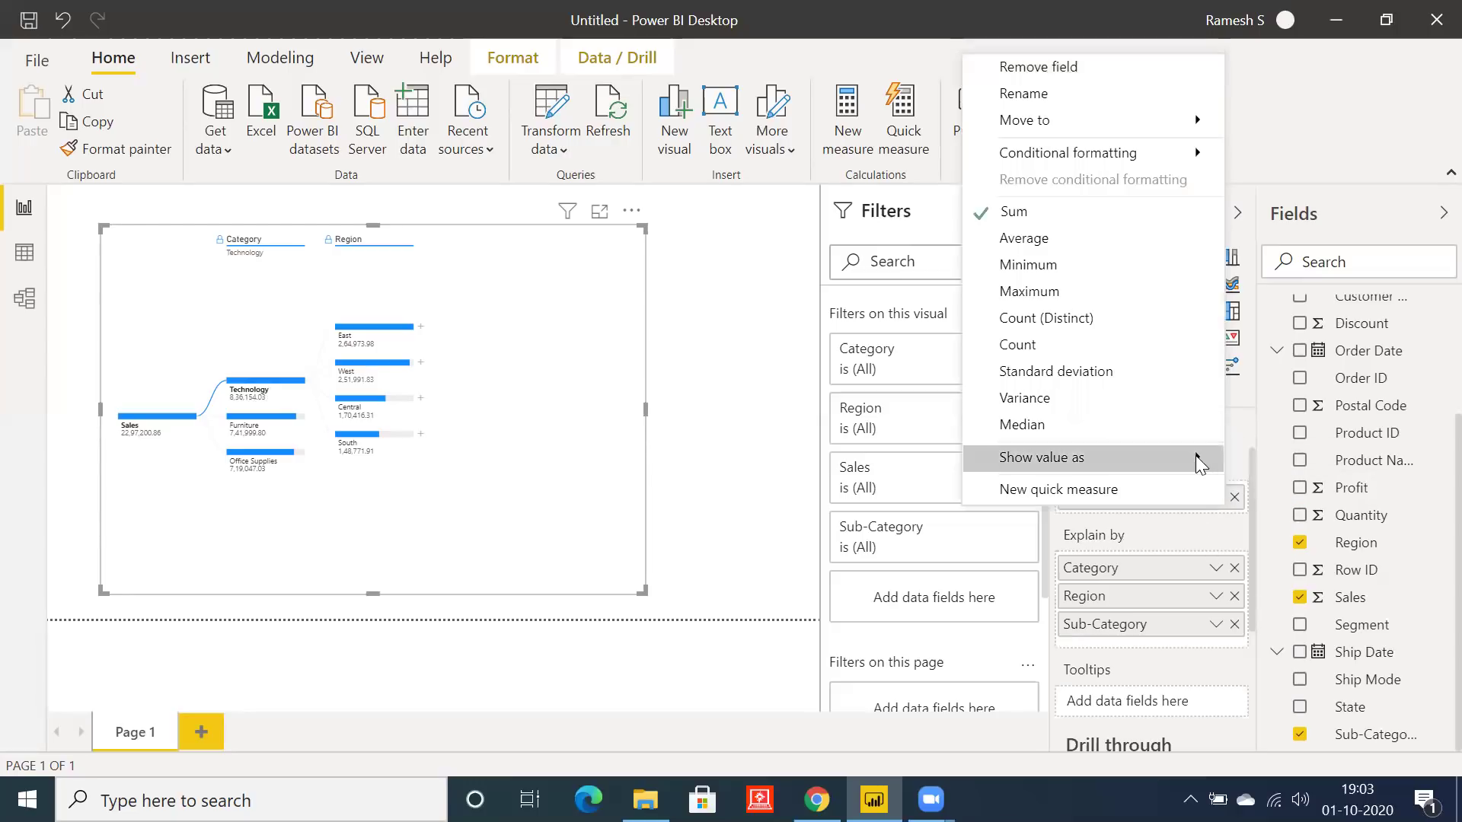
{"action": "mouse_move", "coordinate": [1202, 463]}
{"action": "left_click", "coordinate": [1306, 489]}
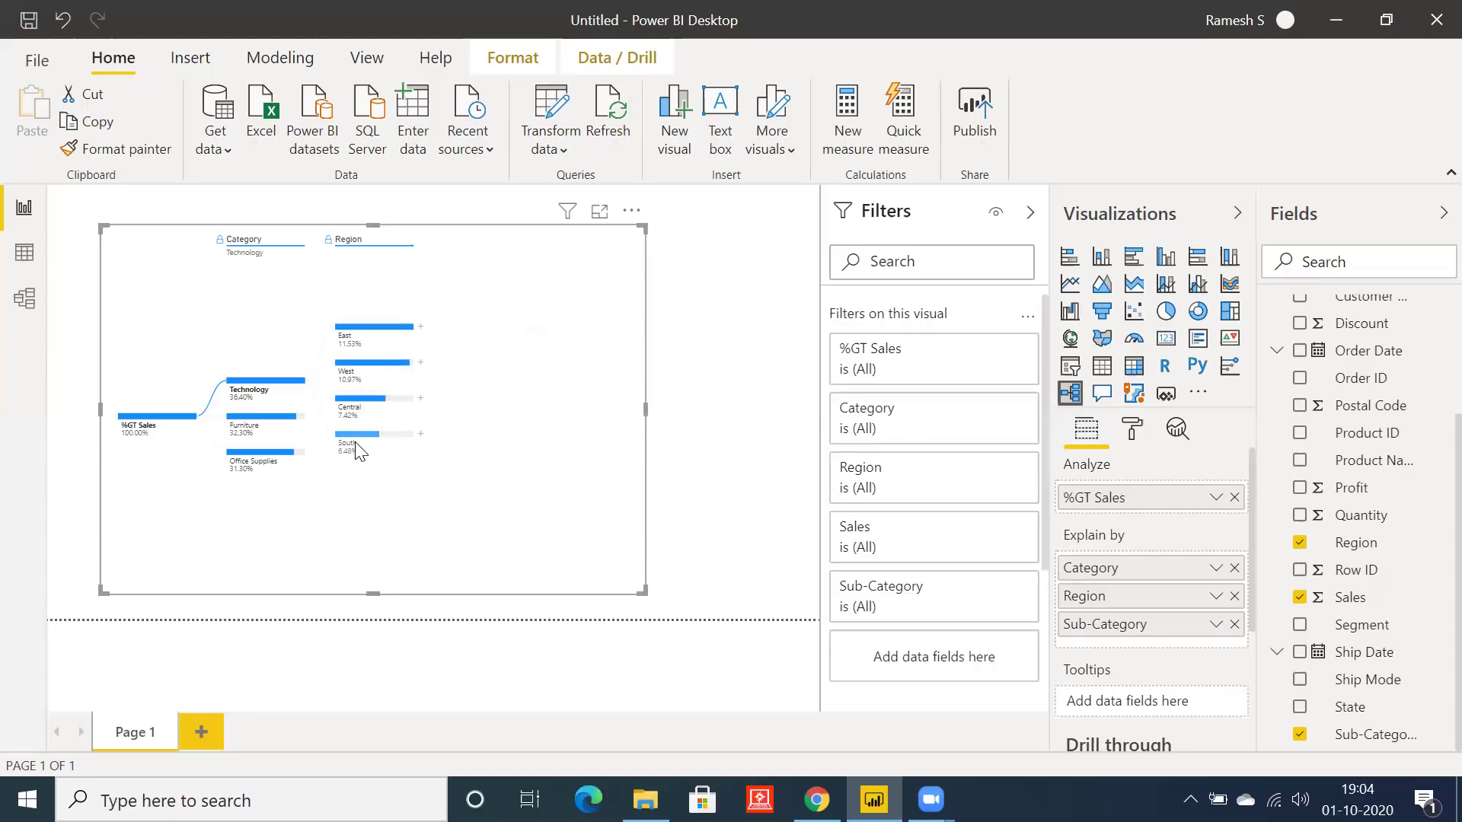
Step: Select Furniture, then Office Supplies, so Region shows Office Supplies' shares, South lowest at 5.47%
{"action": "left_click", "coordinate": [277, 424]}
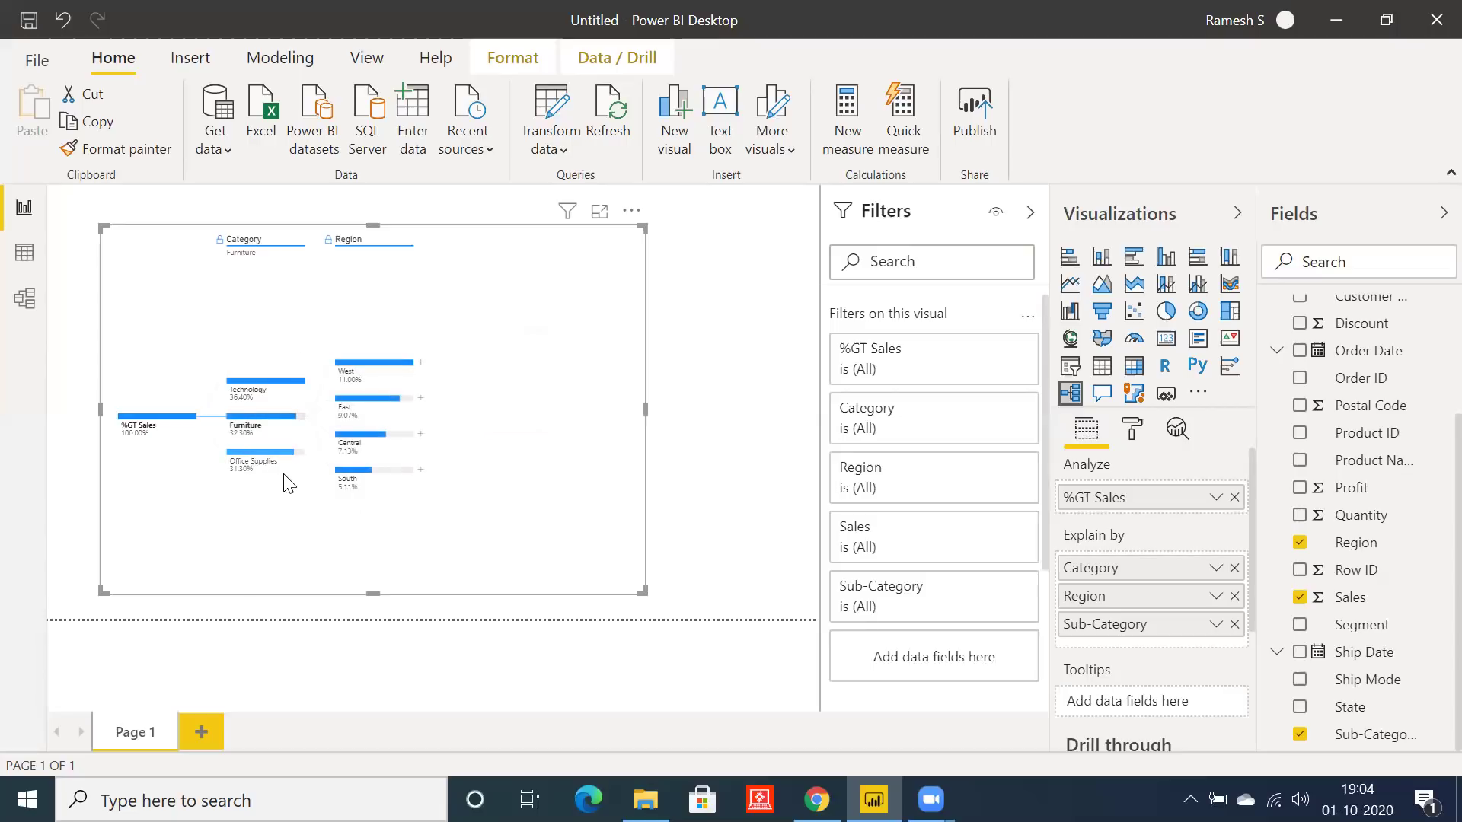
{"action": "left_click", "coordinate": [270, 451]}
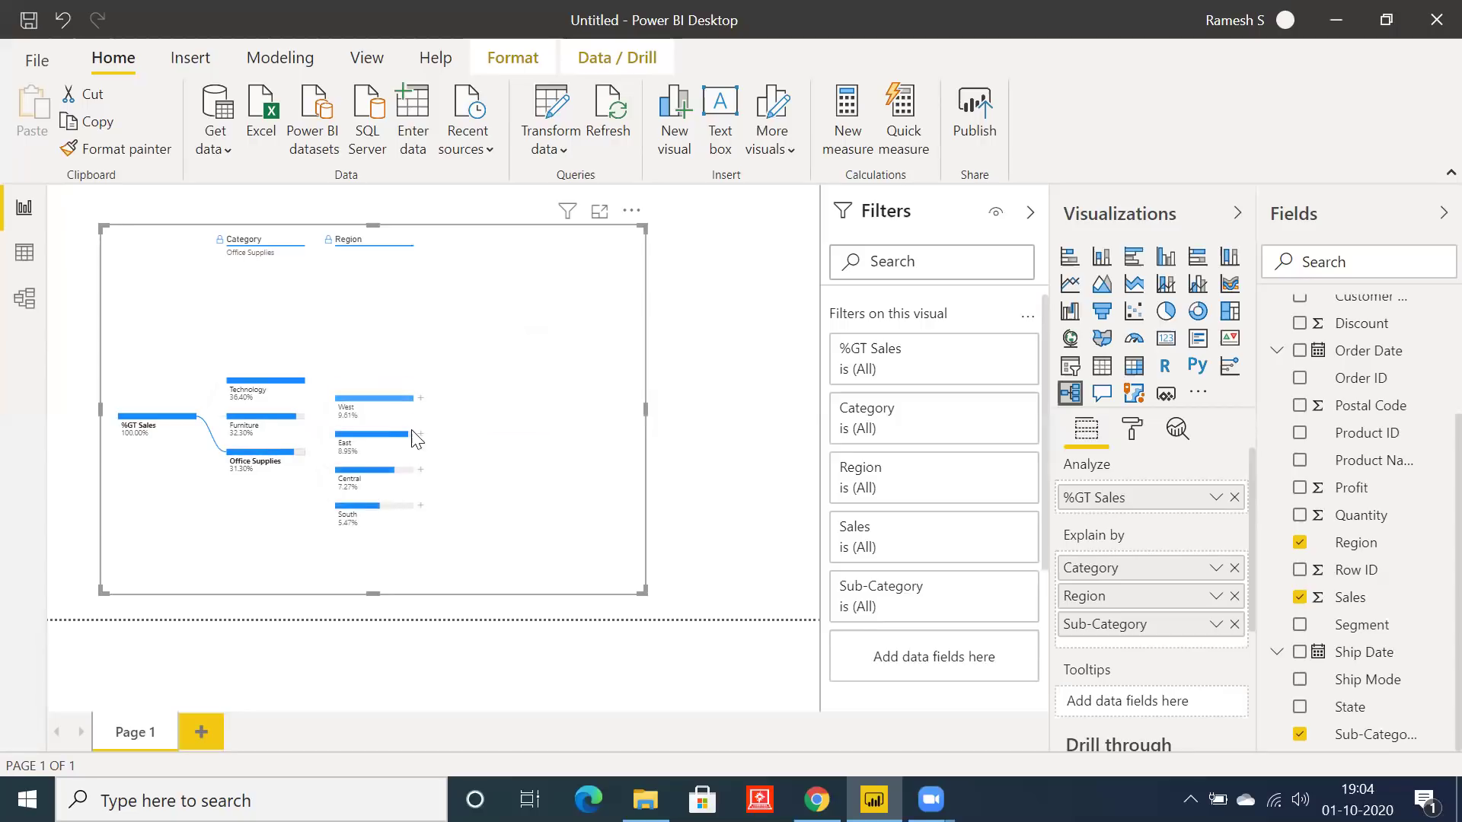
{"action": "mouse_move", "coordinate": [297, 472]}
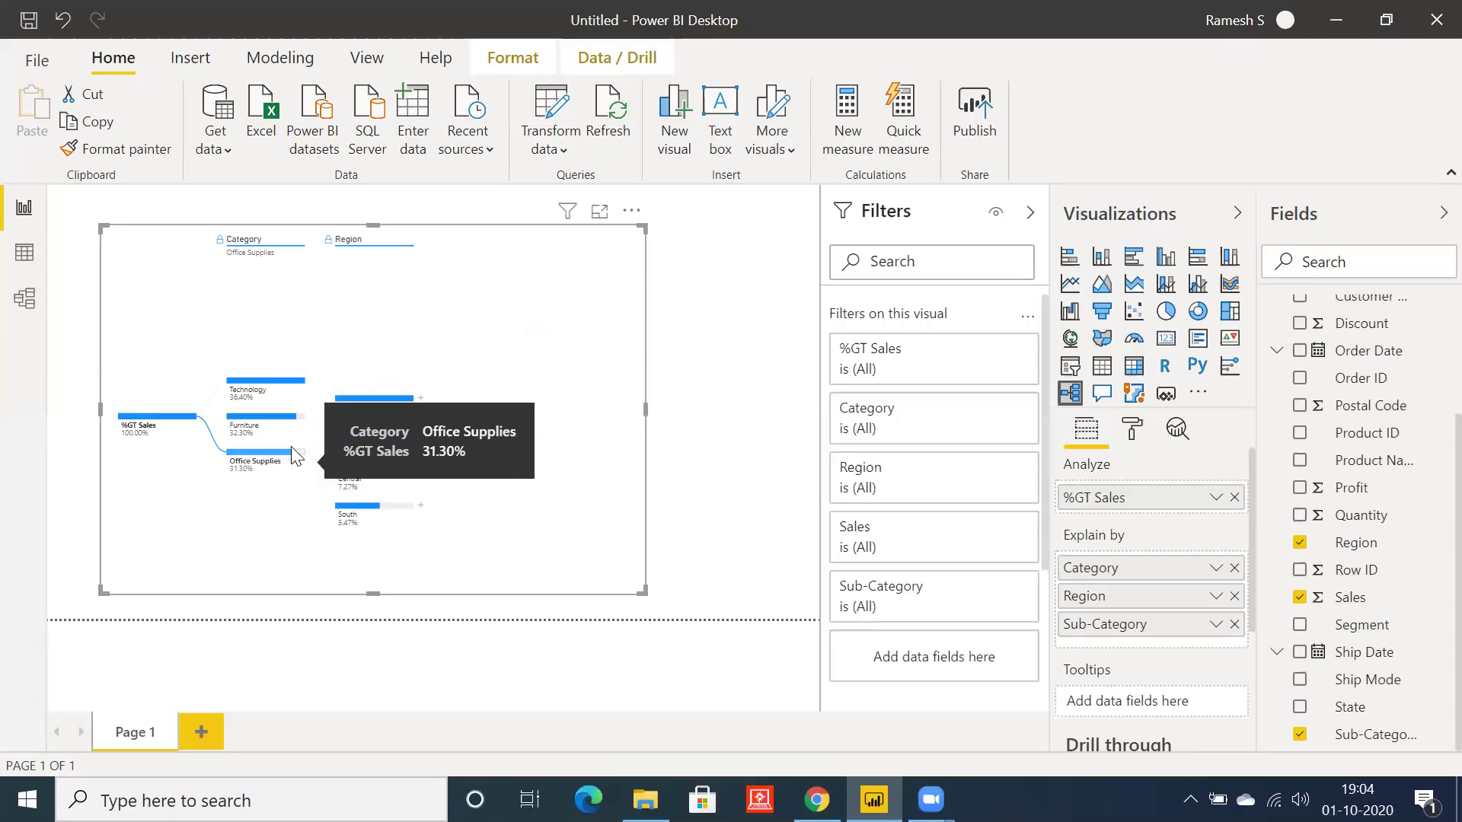